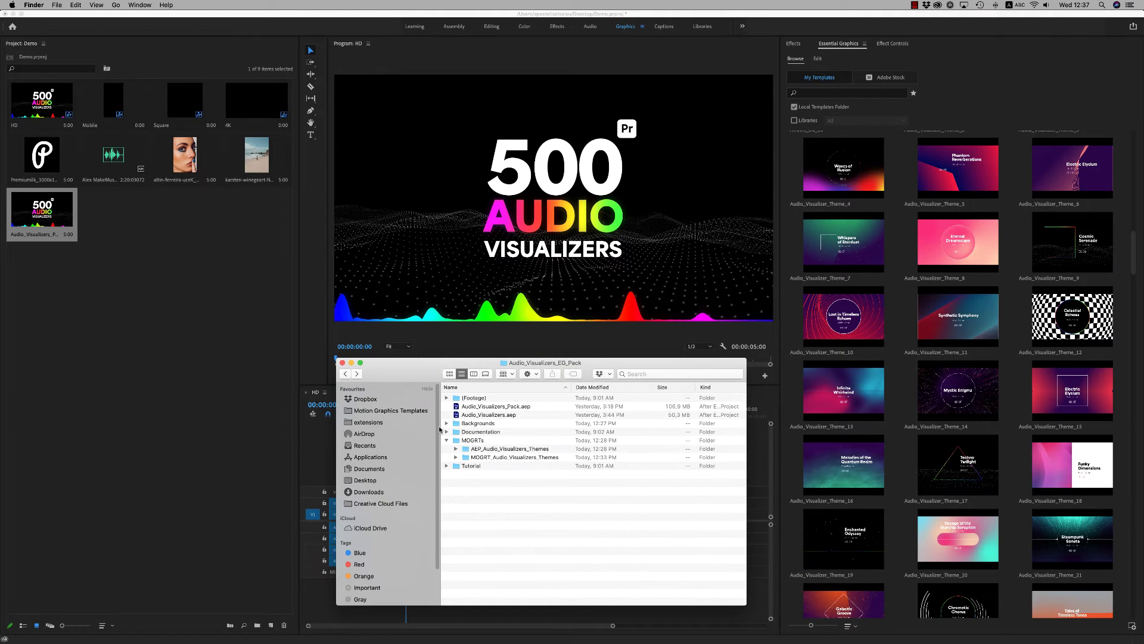
Step: Browse the pack's MOGRTs, Backgrounds and AEP_Audio_Visualizers_Themes folders in Finder
left_click(470, 442)
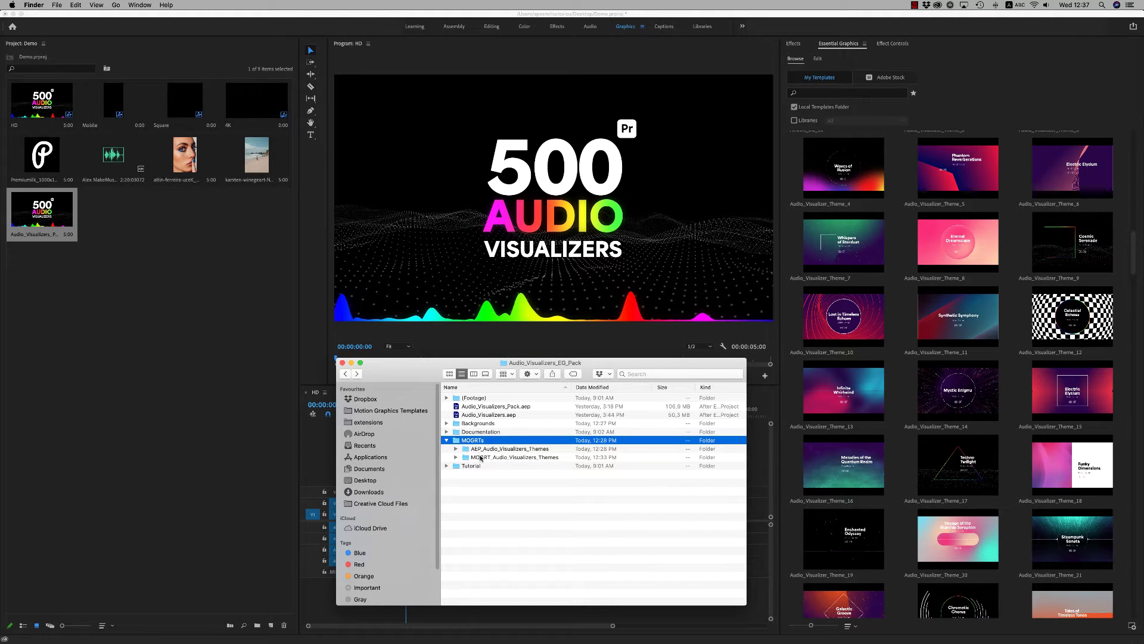
left_click(481, 459)
left_click(456, 458)
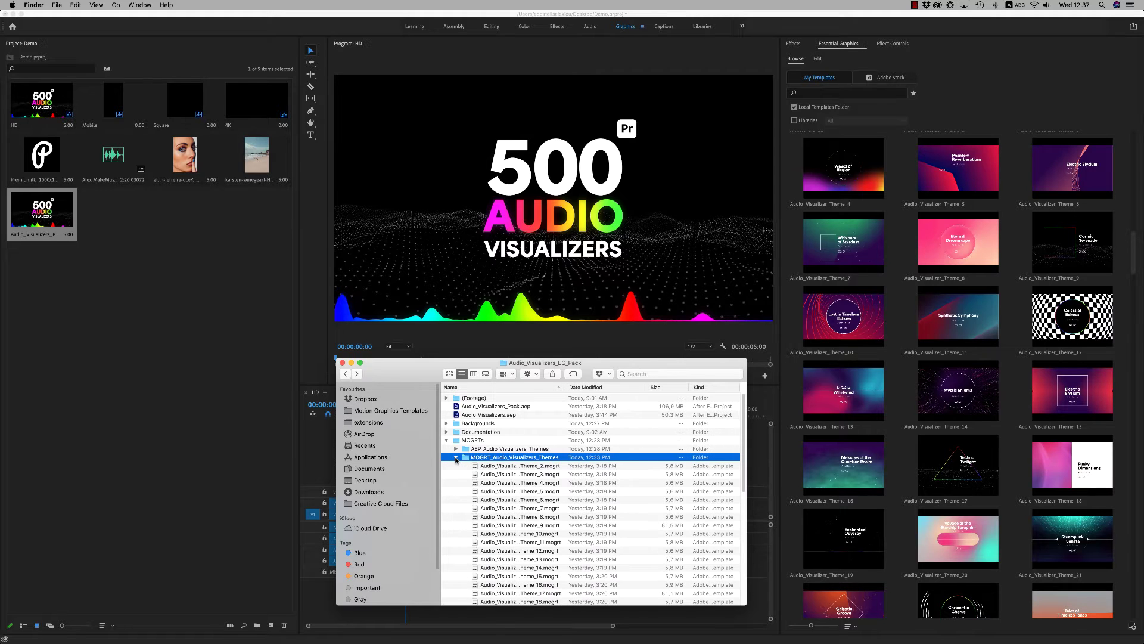
left_click(455, 458)
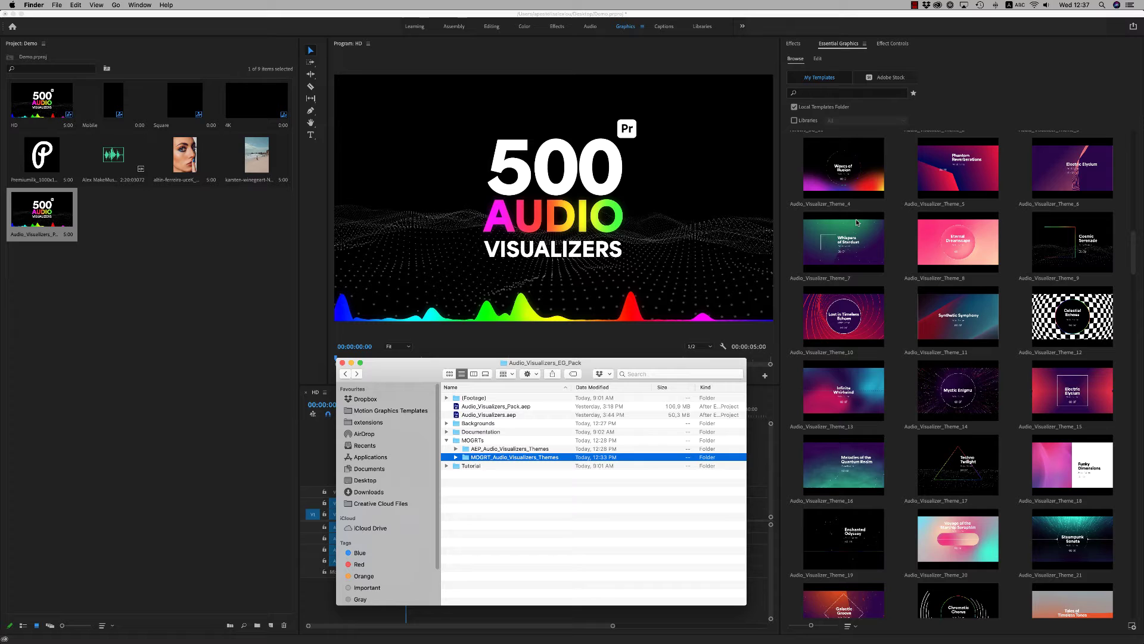
left_click(473, 423)
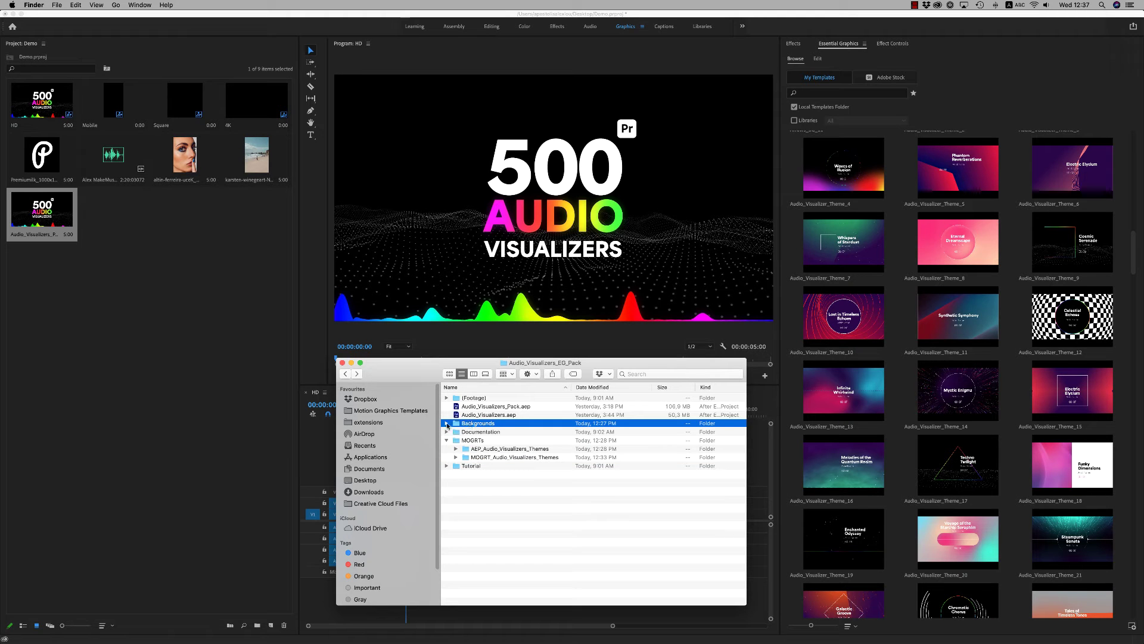
left_click(447, 424)
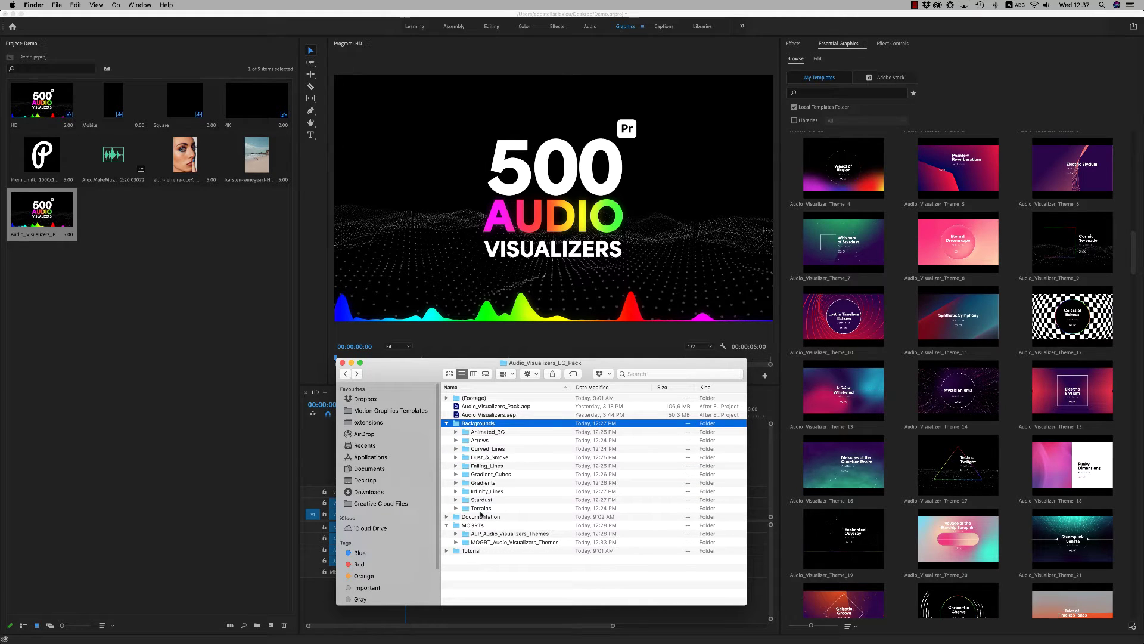
left_click(447, 424)
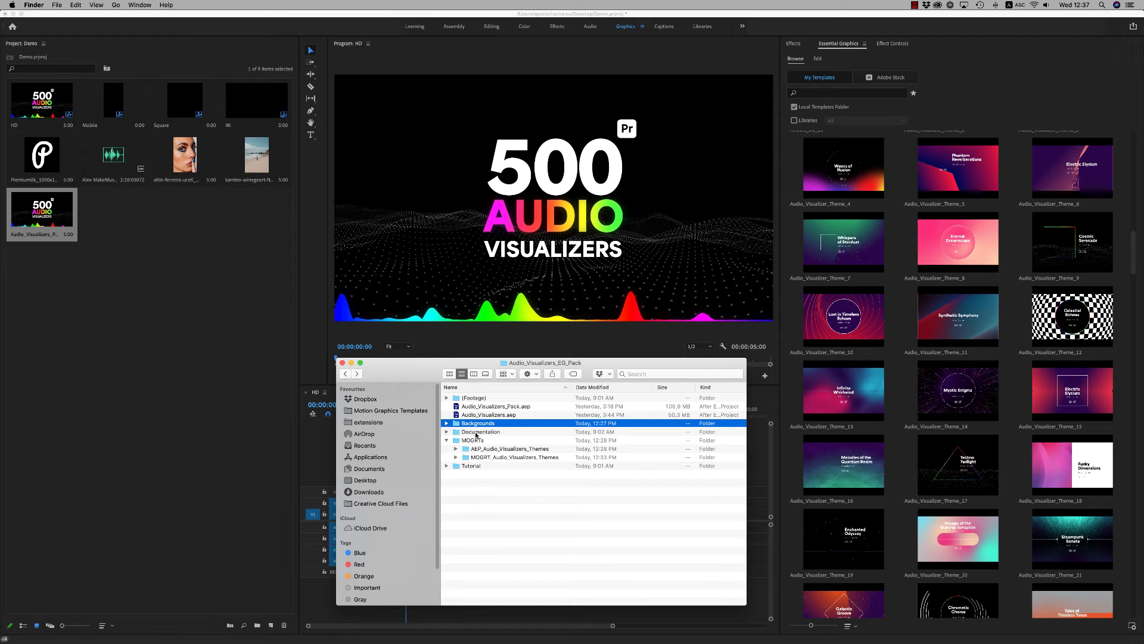
left_click(466, 449)
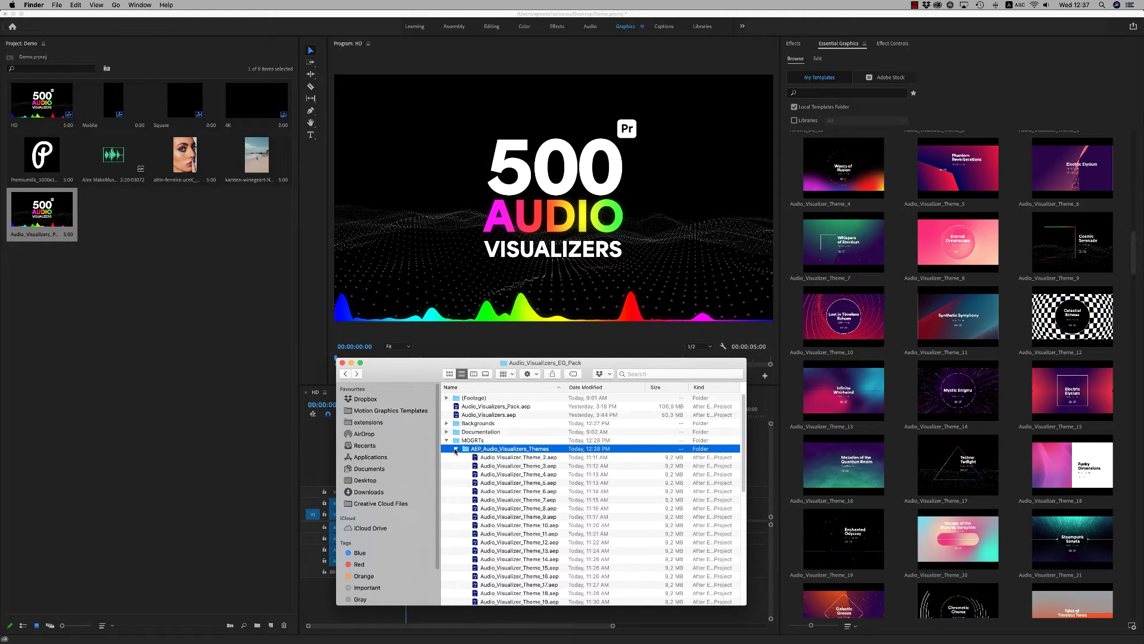
left_click(455, 450)
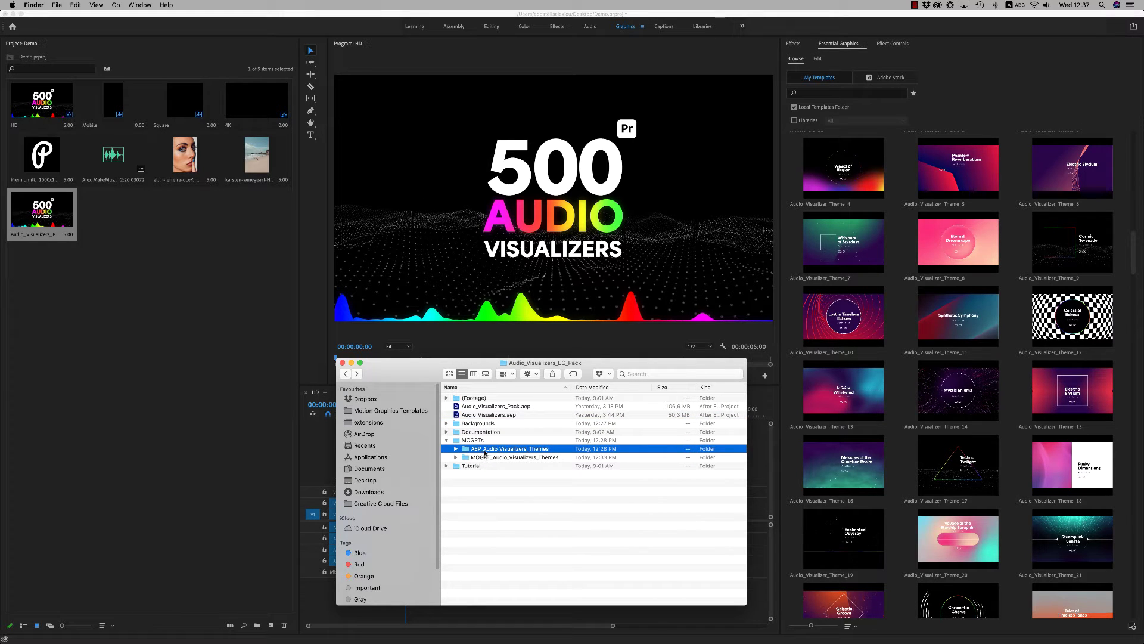
Step: Place the Audio_Visualizer_Theme_13 template from My Templates onto the sequence
left_click(236, 436)
mouse_move(957, 390)
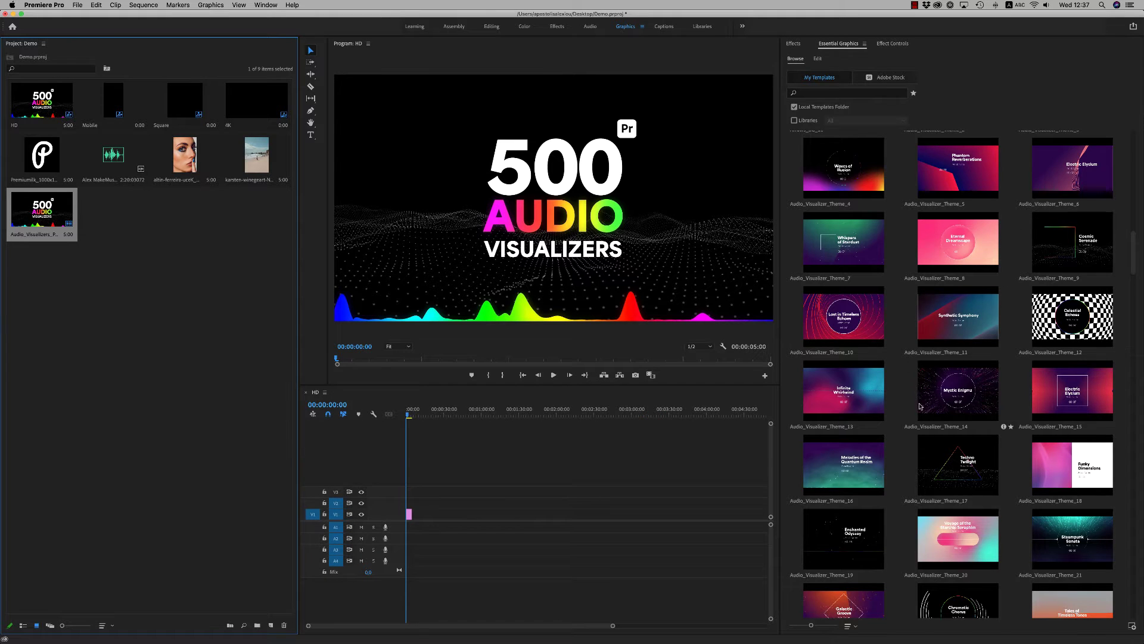
left_click(844, 401)
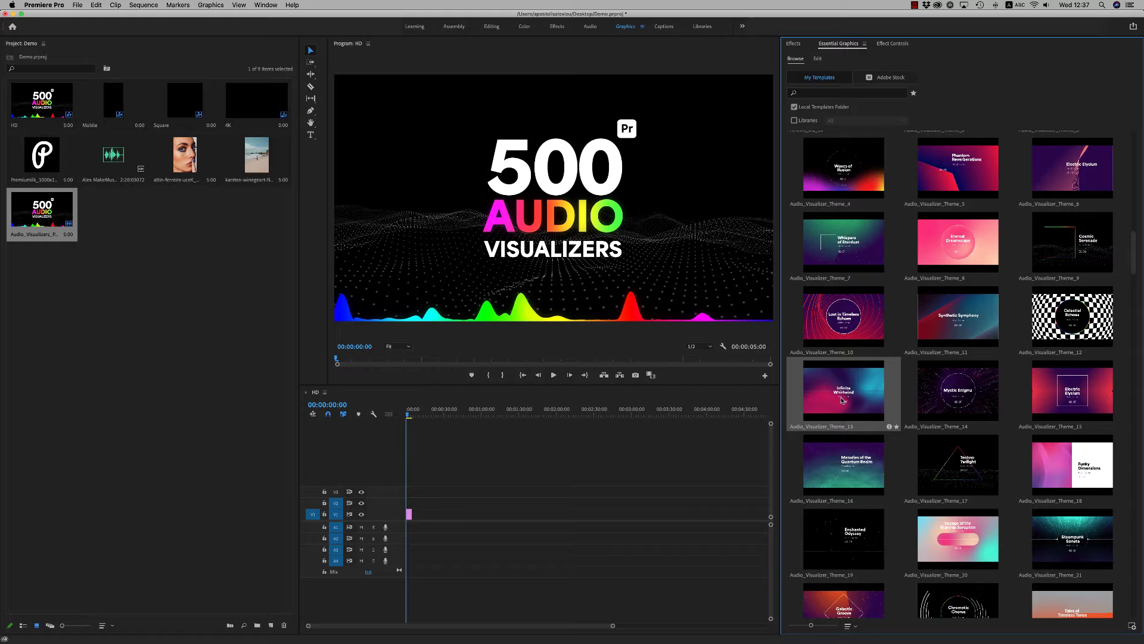
left_click_drag(844, 394, 504, 512)
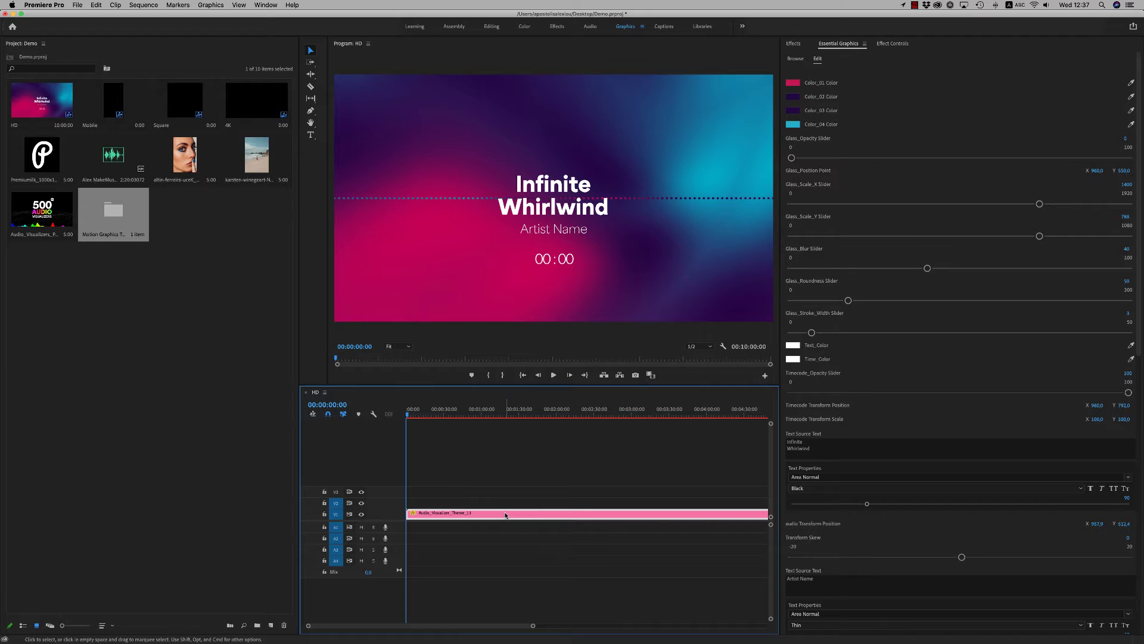
key("minus")
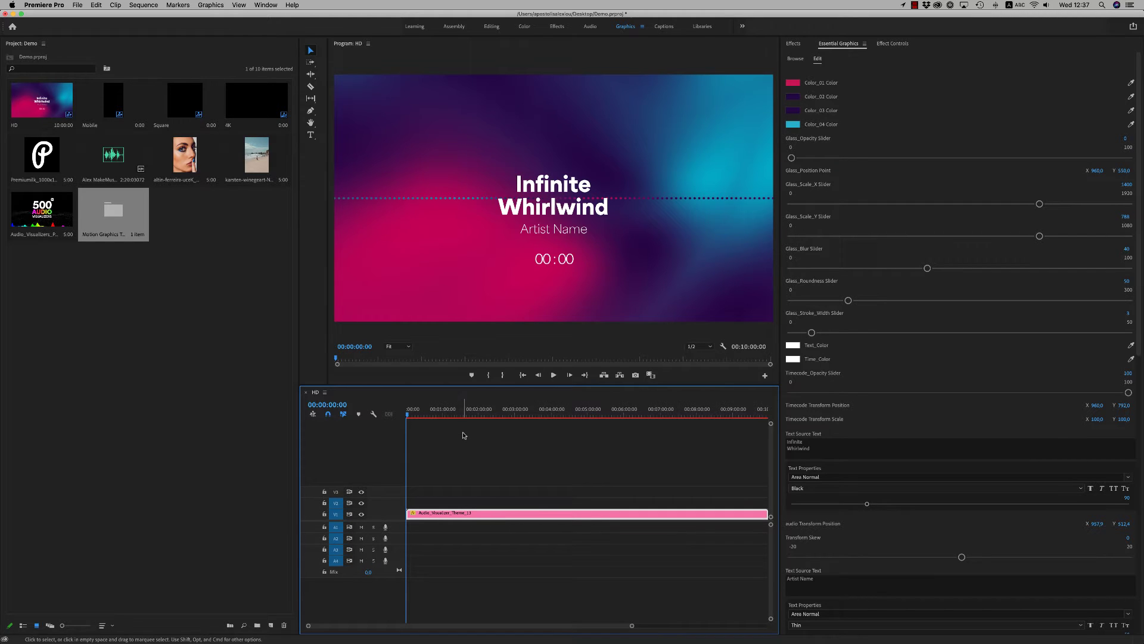
left_click(423, 413)
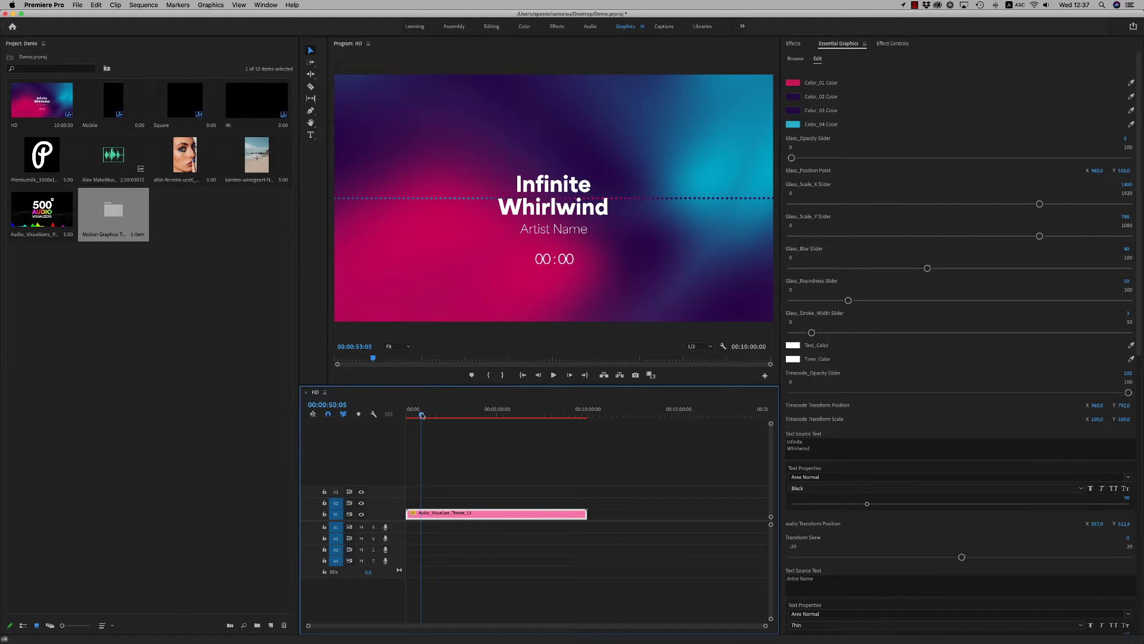
left_click_drag(422, 414, 415, 415)
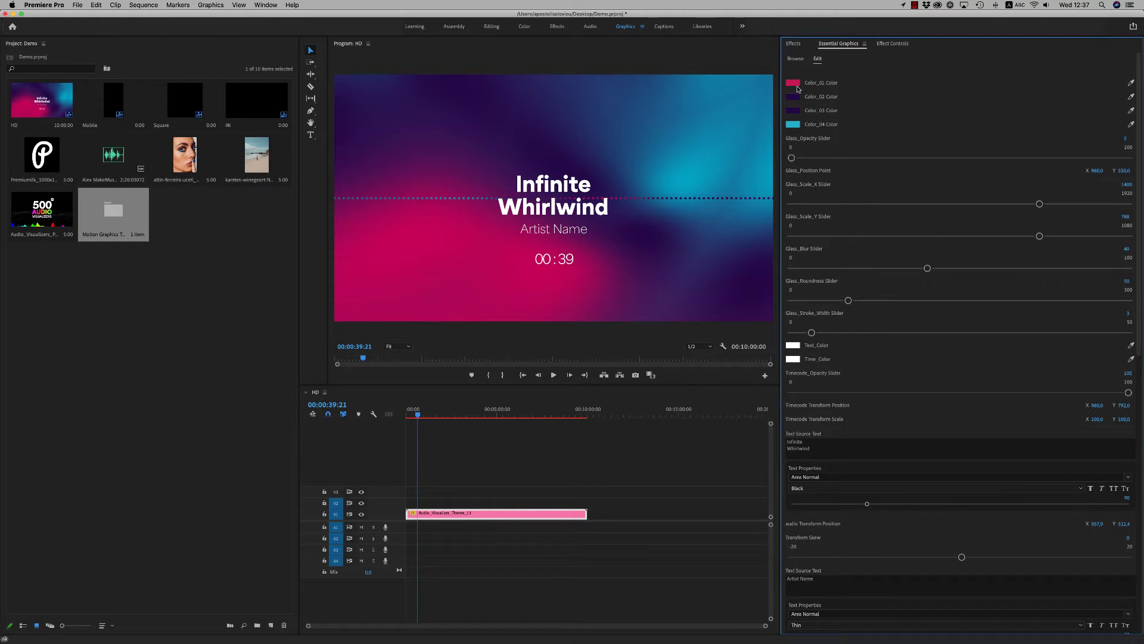
left_click(793, 83)
left_click(662, 376)
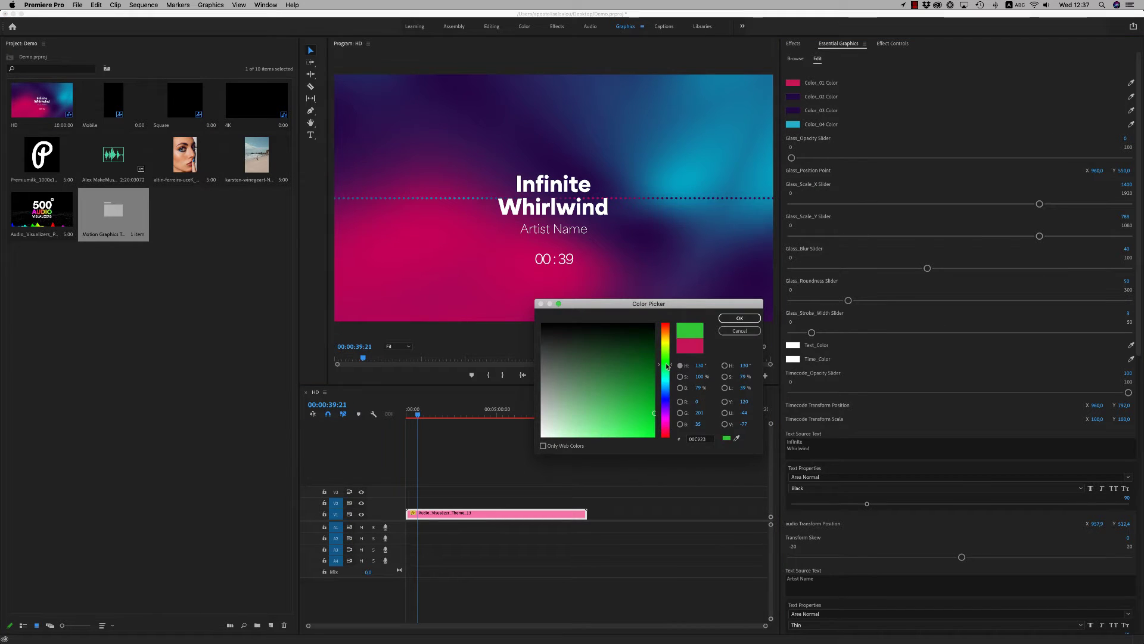
left_click(740, 318)
key("super+z")
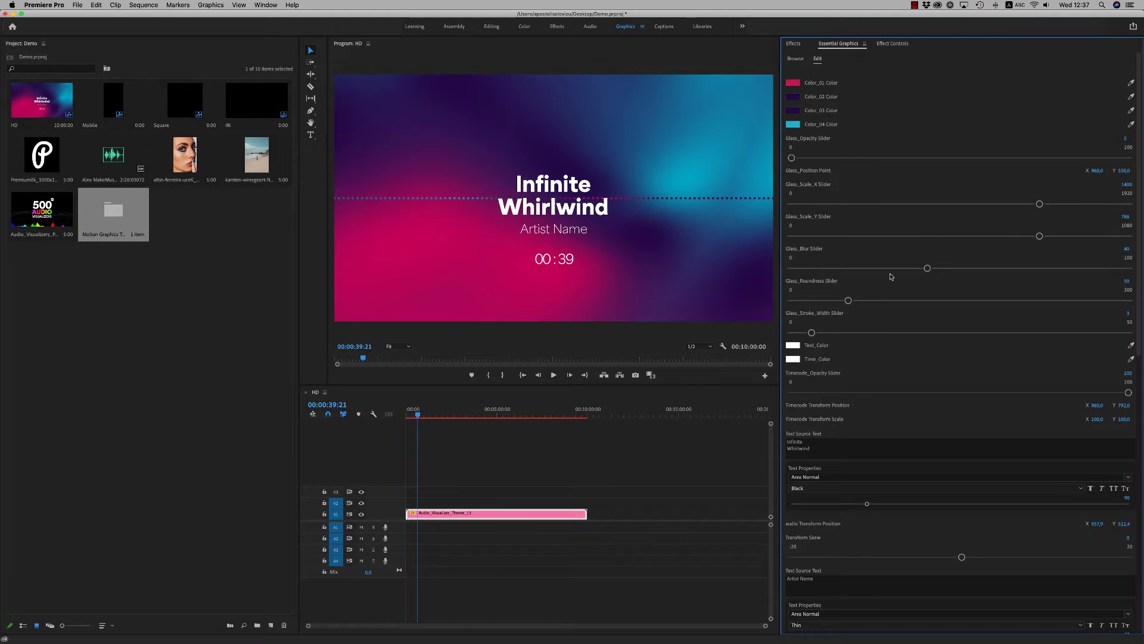
left_click_drag(1140, 148, 1140, 427)
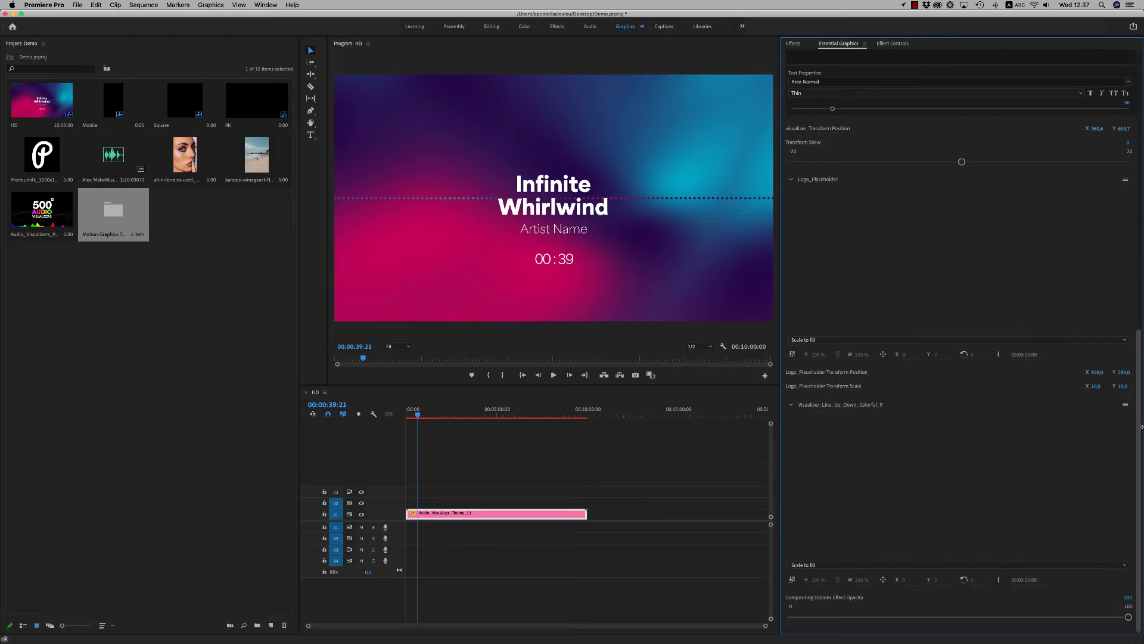
Step: Fill the Logo_Placeholder with the P logo, then replace it with the portrait photo
left_click_drag(43, 157, 970, 267)
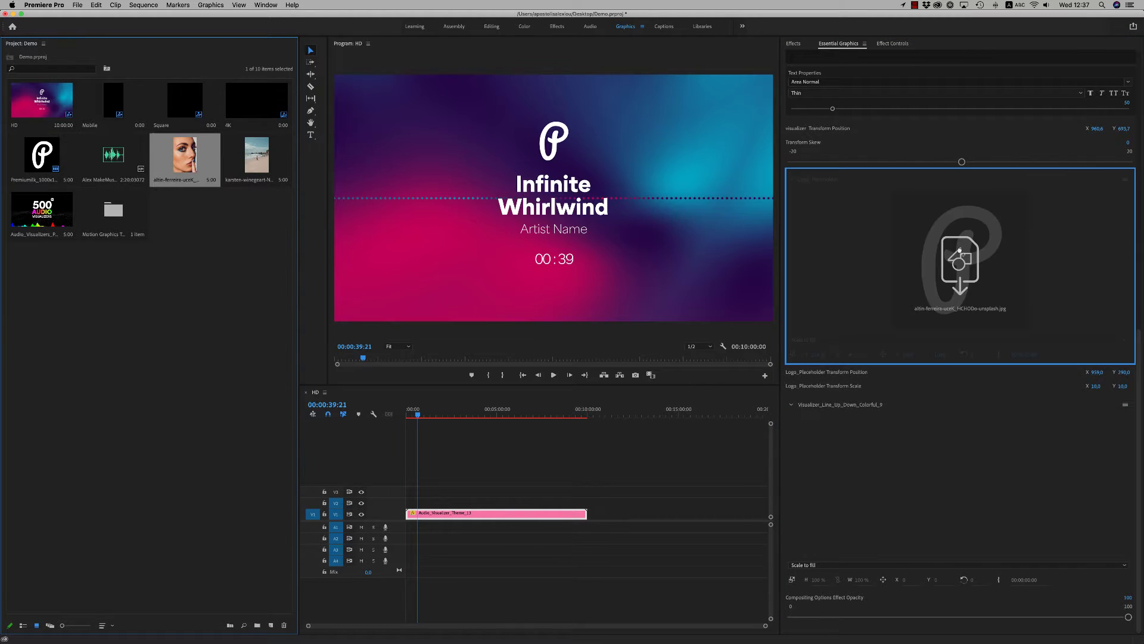
left_click_drag(185, 156, 951, 255)
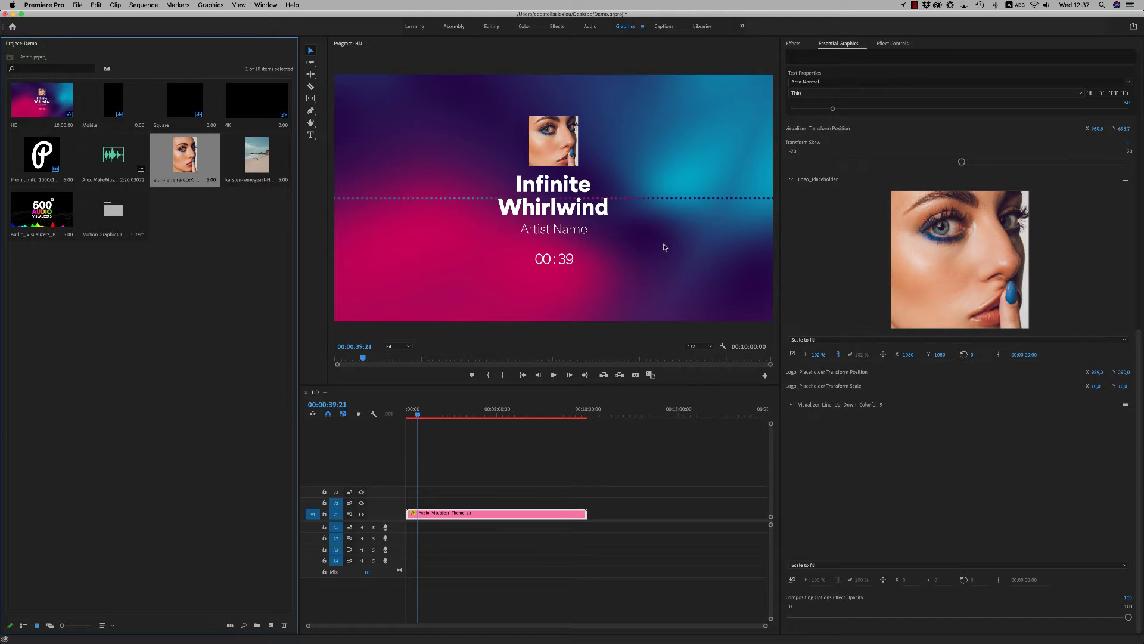
left_click(900, 433)
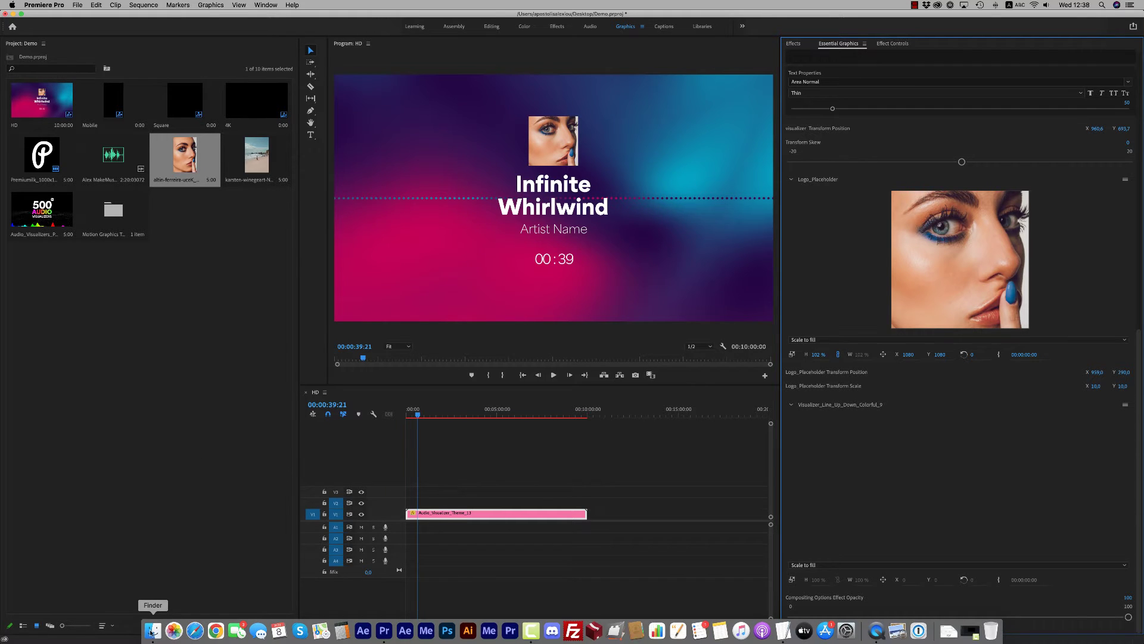
Step: Drag Audio_Visualizer_Theme_13.aep from the AEP_Audio_Visualizers_Themes folder into the Project panel
left_click(153, 631)
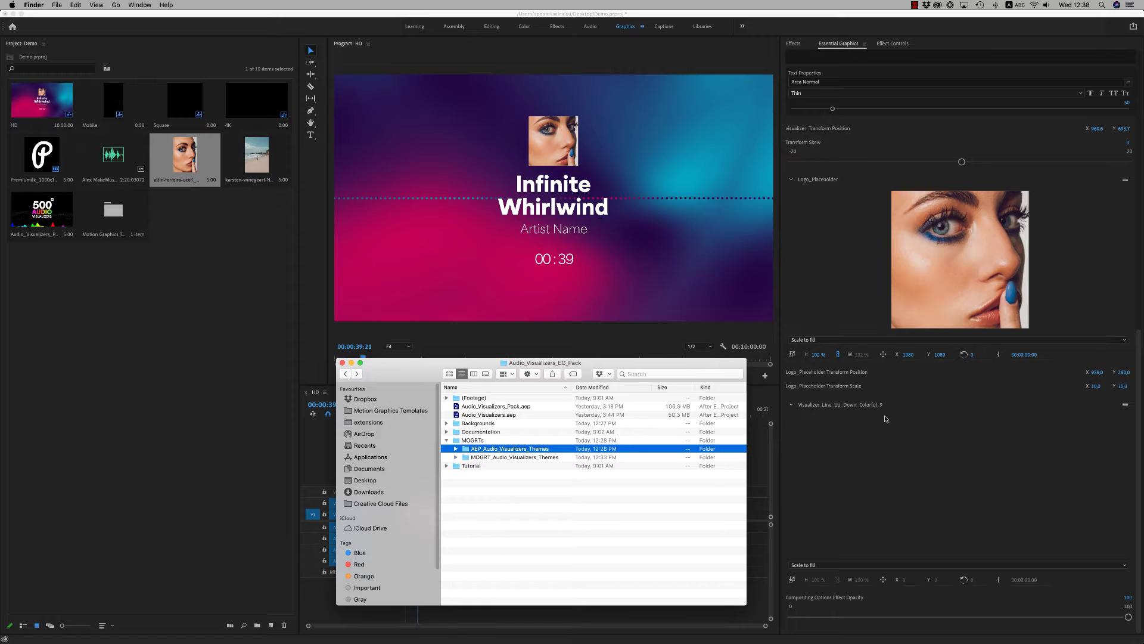
left_click(233, 294)
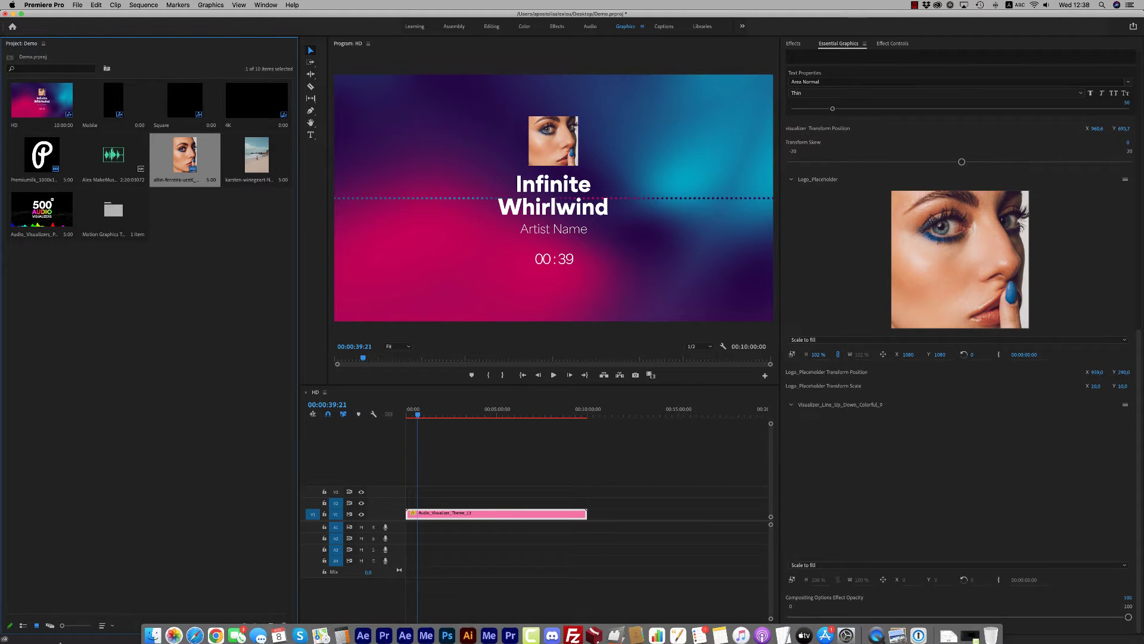
left_click(174, 632)
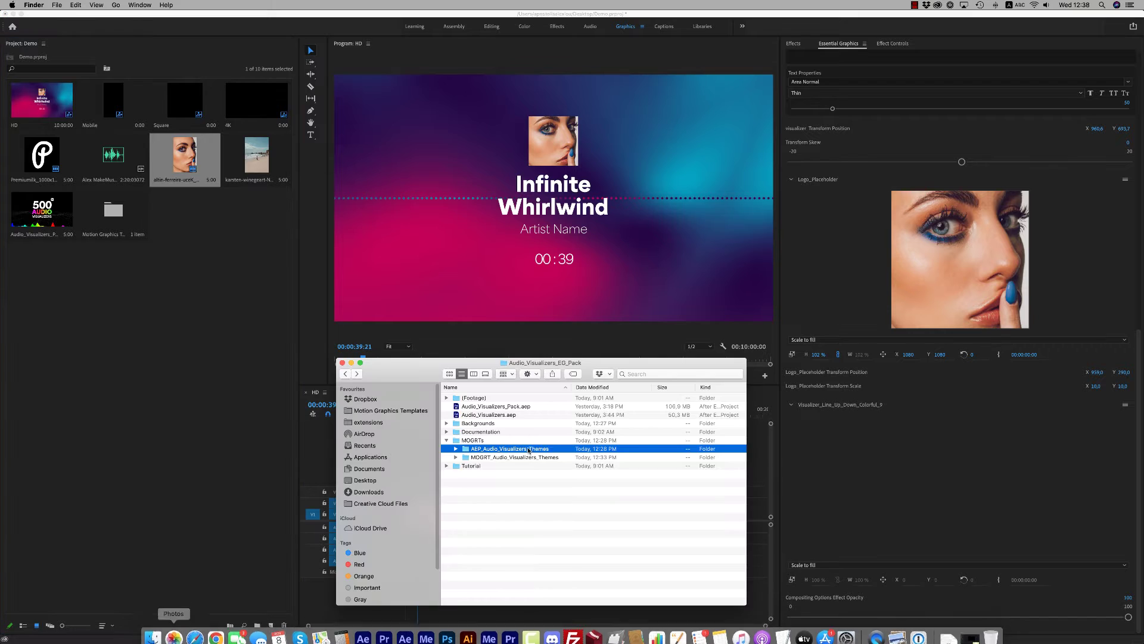
double_click(492, 449)
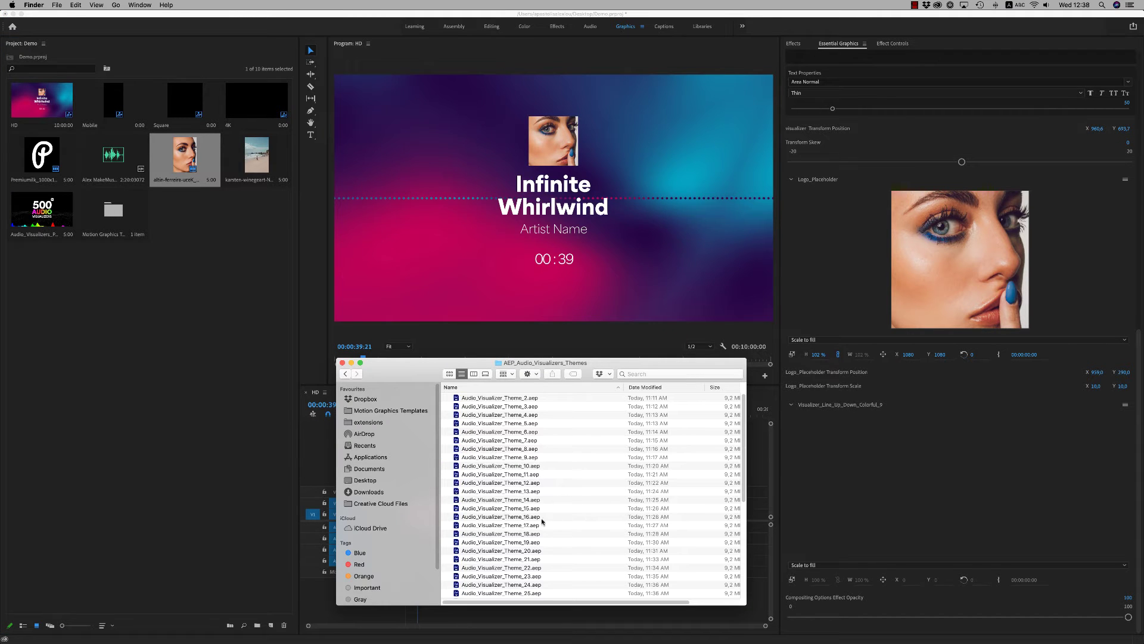
left_click_drag(513, 493, 223, 371)
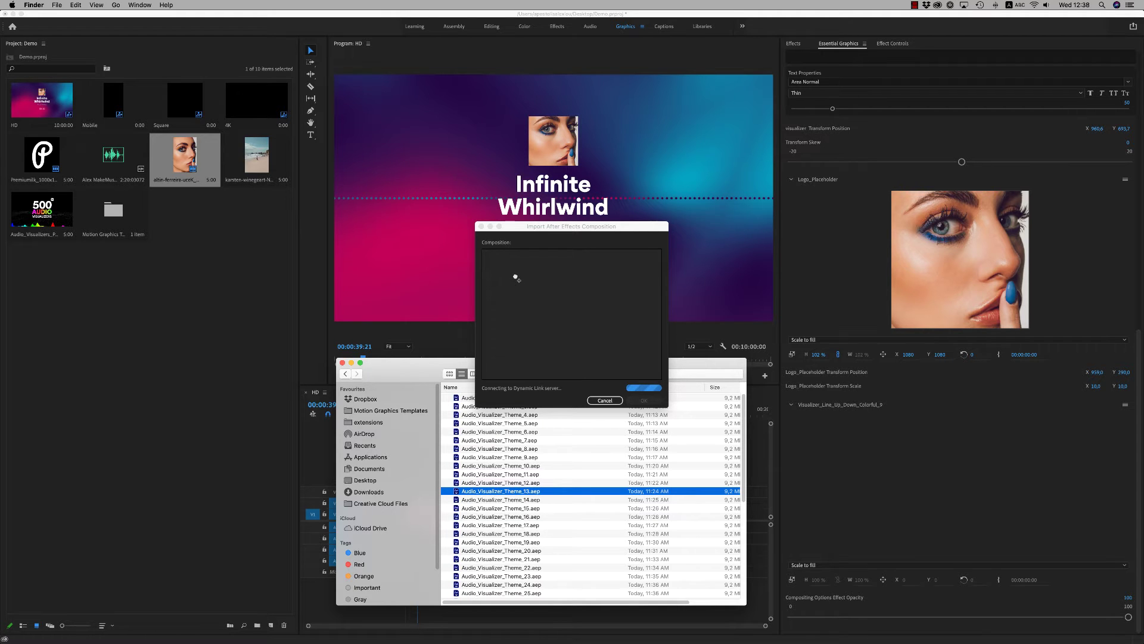
Step: Import the Visualizer_Line_Up_Down_Colorful_9 composition from Content > Visualizers
left_click(489, 254)
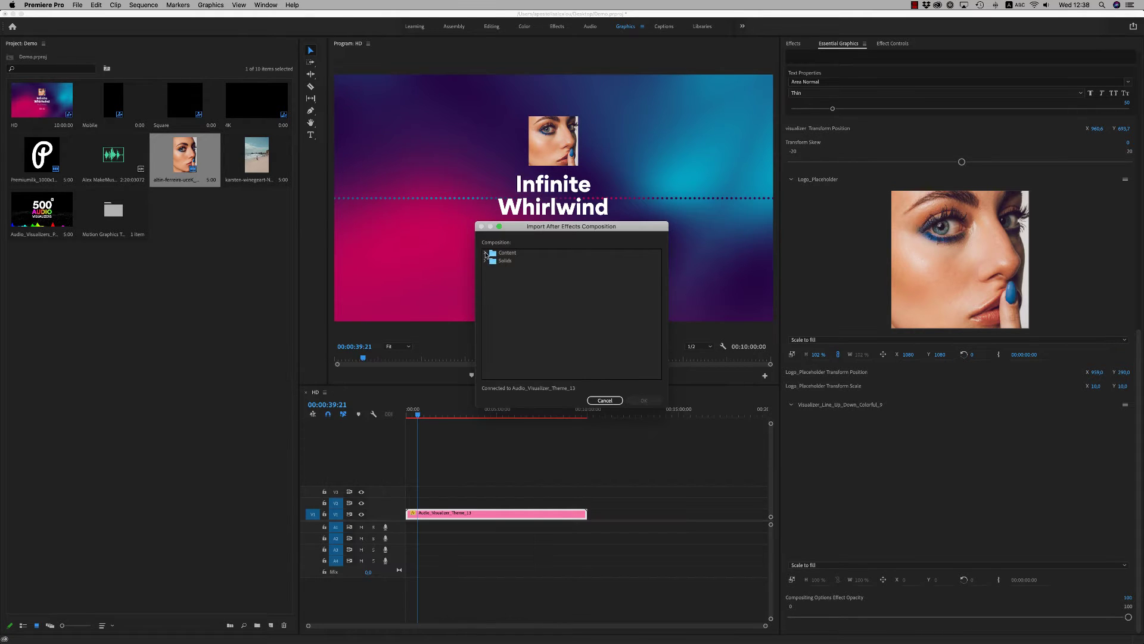
left_click(485, 254)
left_click(491, 270)
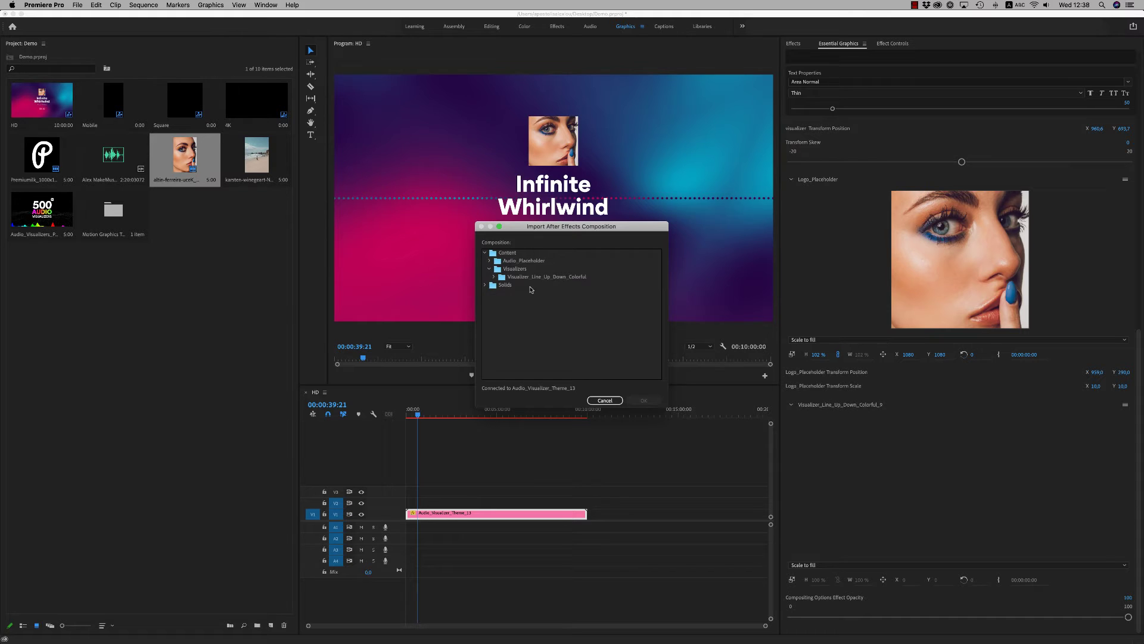
left_click(494, 277)
left_click(554, 286)
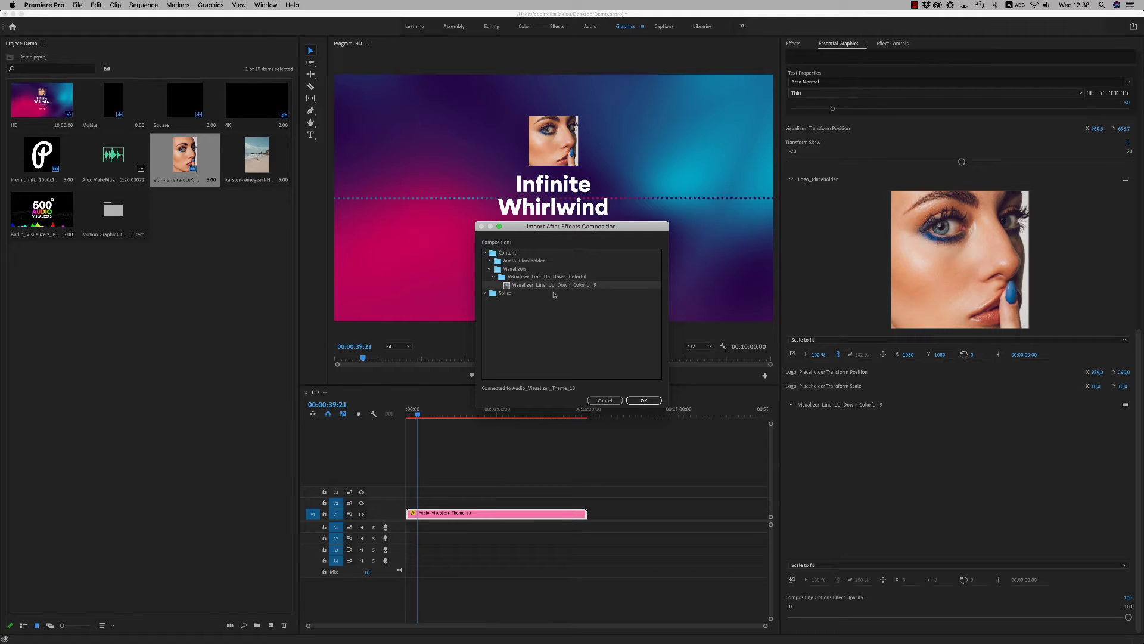
left_click(643, 400)
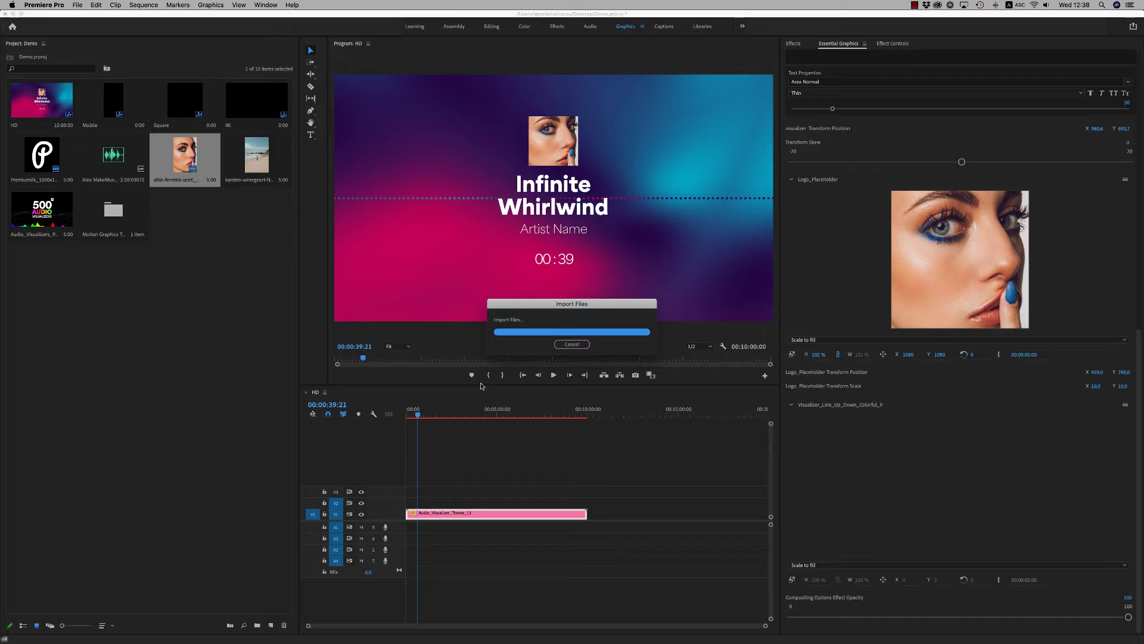
Step: Drop the imported composition into the visualizer placeholder and choose Edit Original
right_click(182, 208)
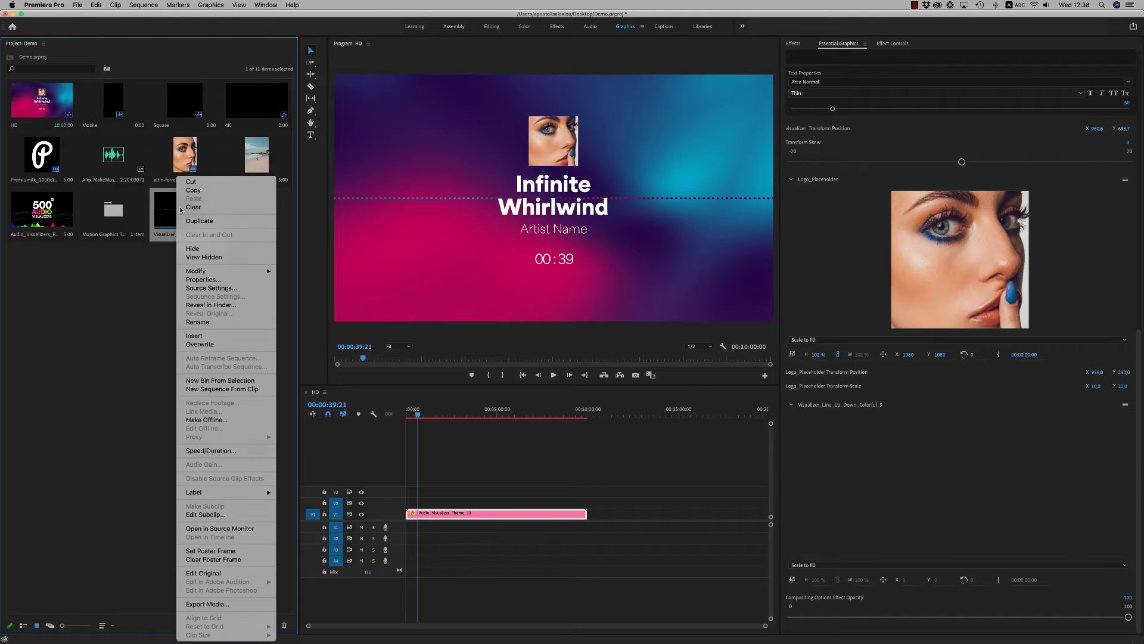
key("Escape")
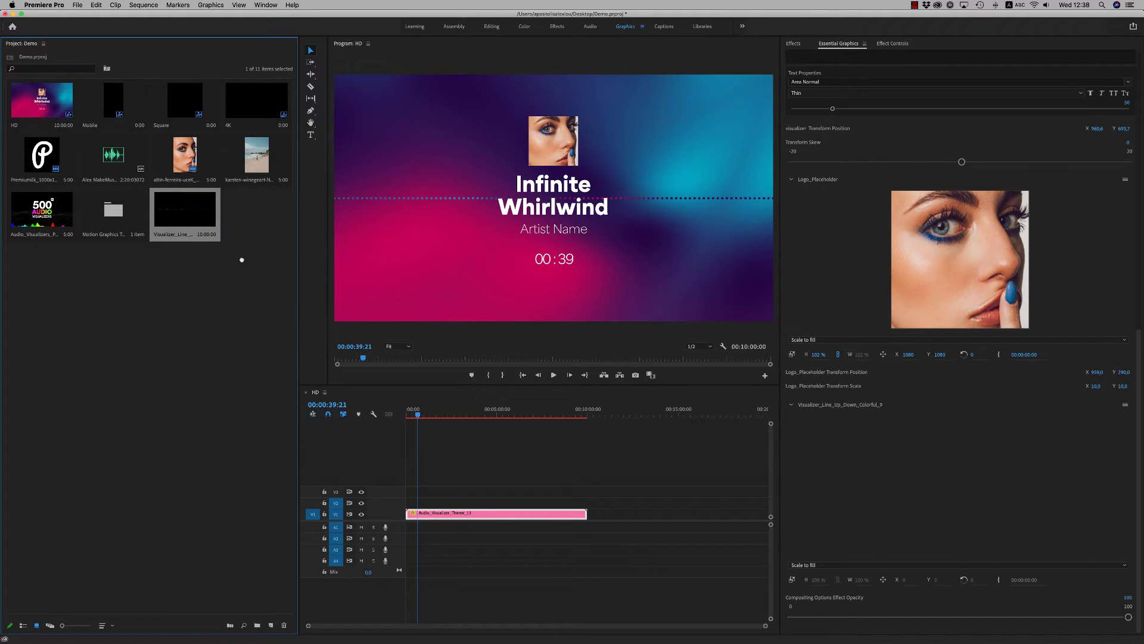
left_click_drag(185, 215, 905, 487)
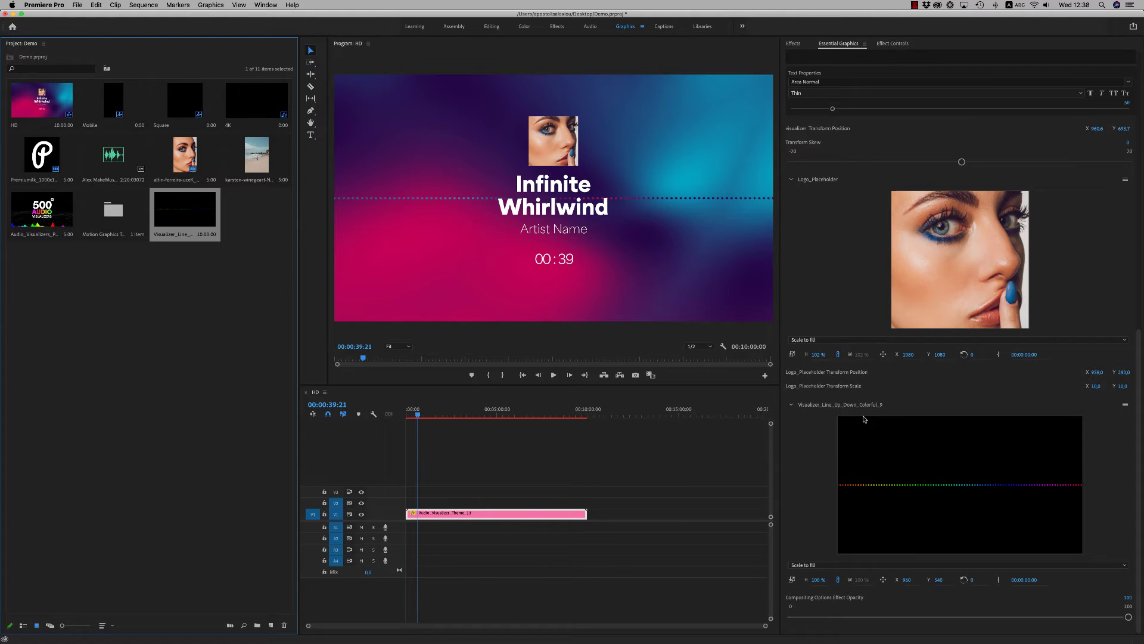
right_click(172, 212)
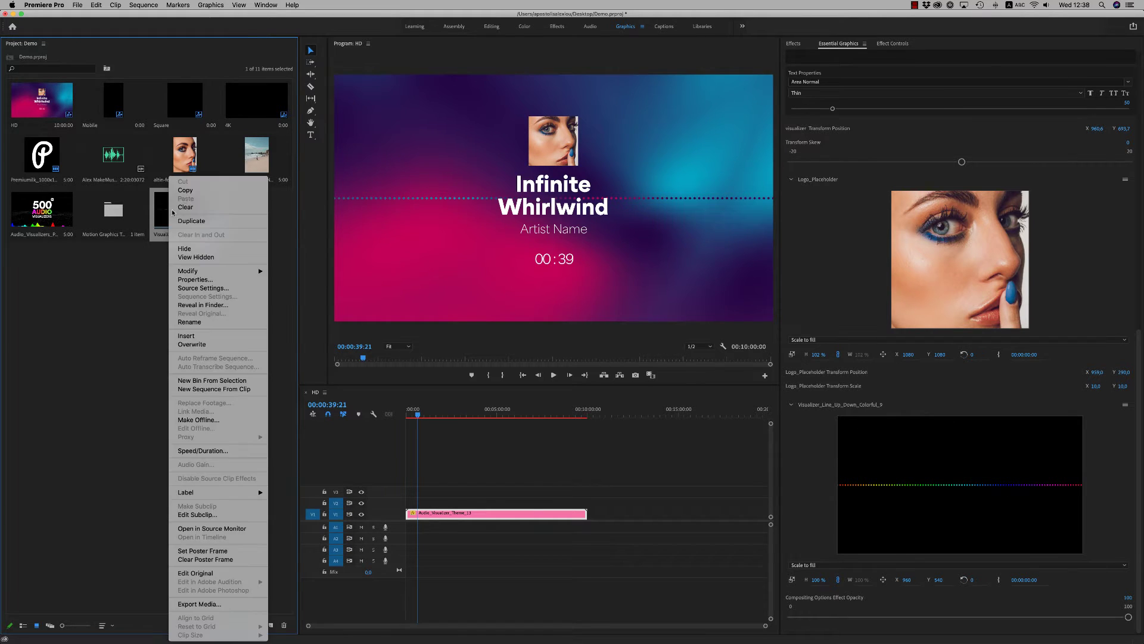
left_click(228, 573)
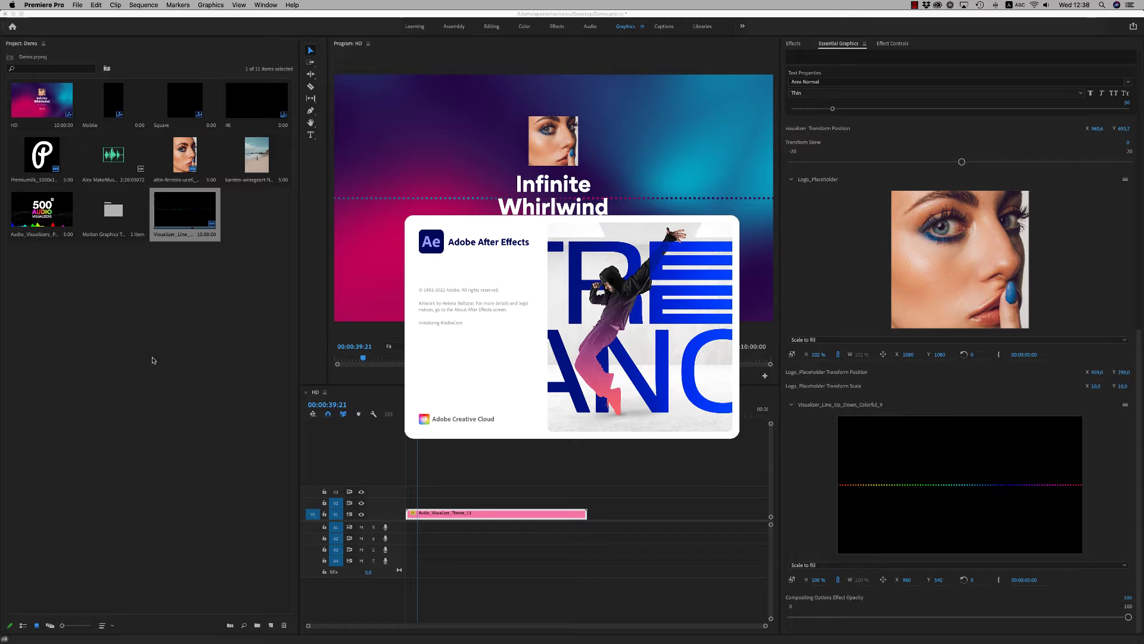
Step: Put the music clip on track A1, fit the sequence in view, and switch to After Effects
left_click(112, 163)
left_click_drag(112, 163, 411, 529)
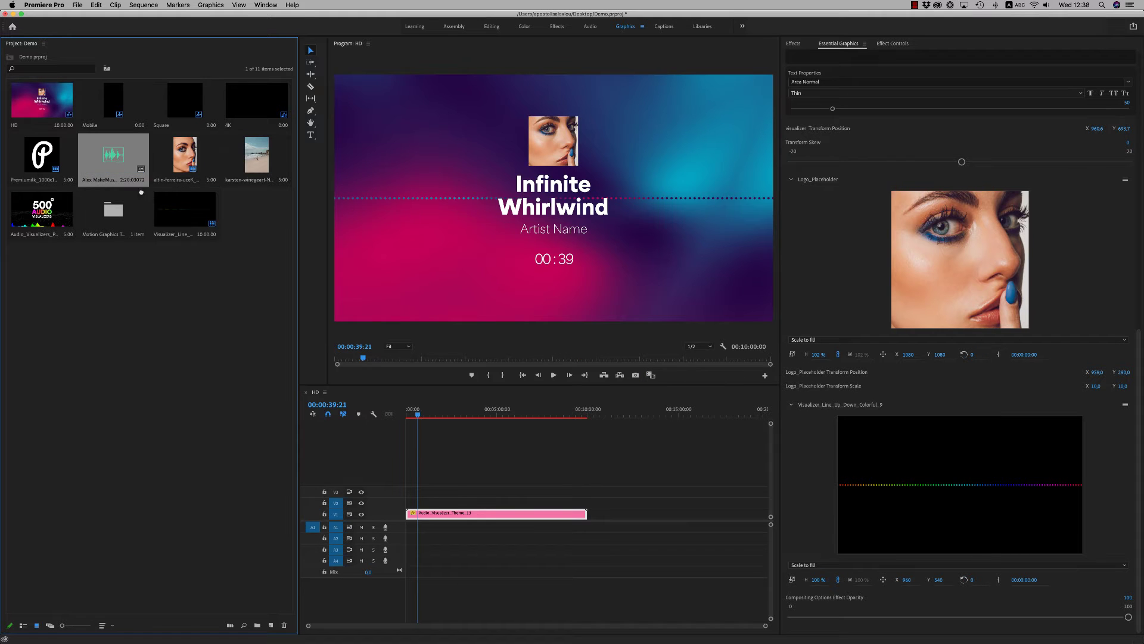
left_click(416, 419)
key("=")
key("=")
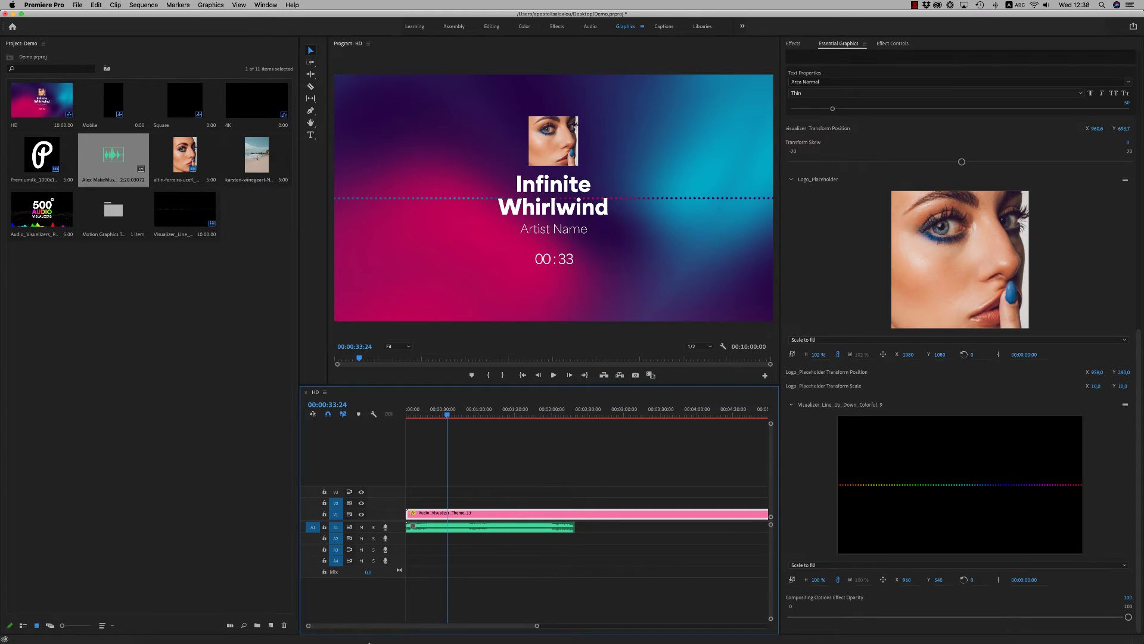
left_click(362, 636)
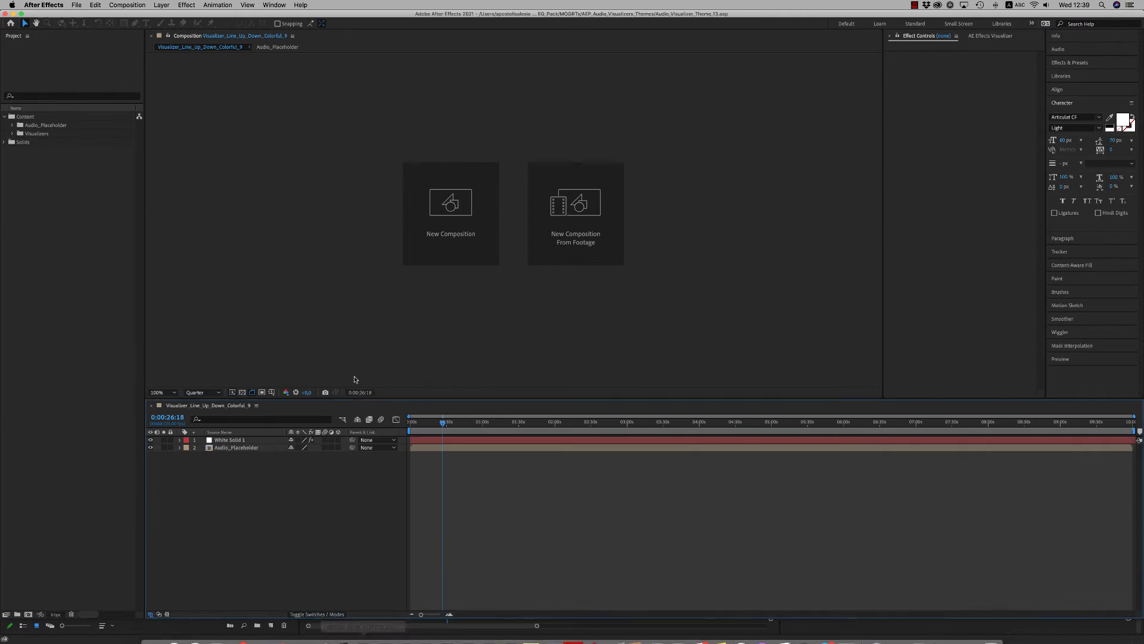
Step: Enter the Audio_Placeholder composition and browse Finder to the Audio_Visualizer_Pack folder
double_click(235, 447)
left_click(155, 632)
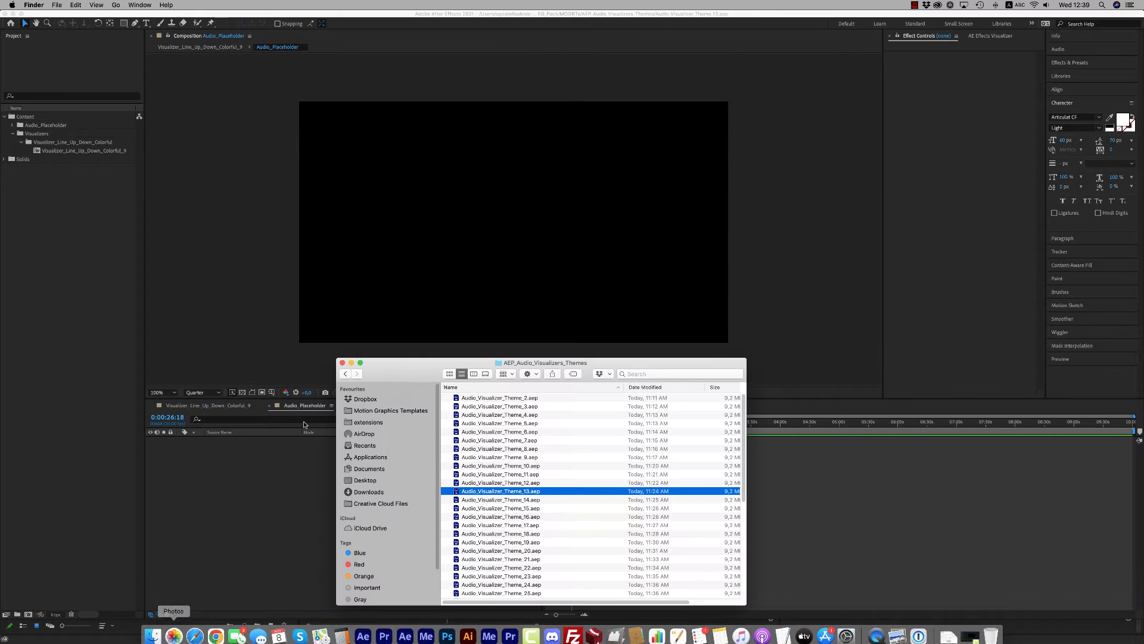
left_click(345, 373)
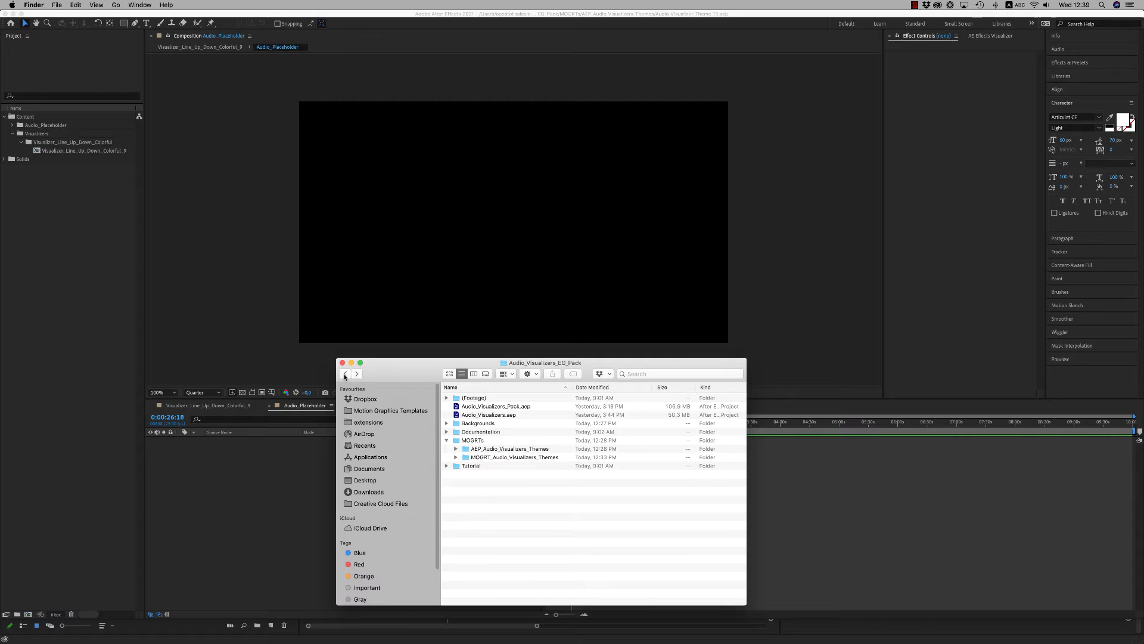
left_click(346, 375)
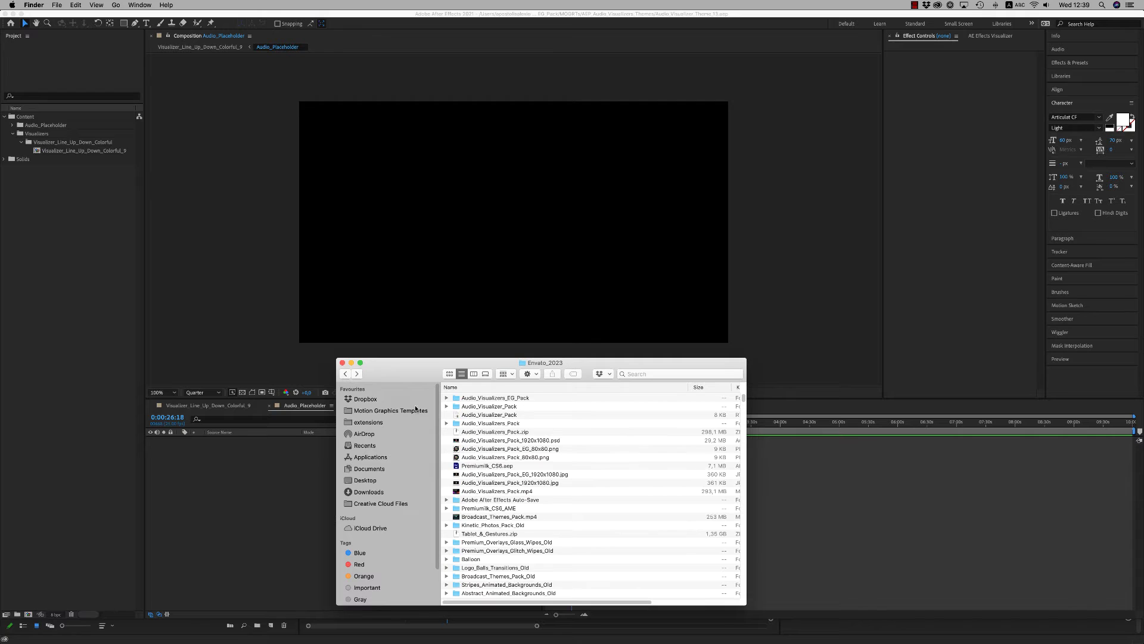
double_click(493, 407)
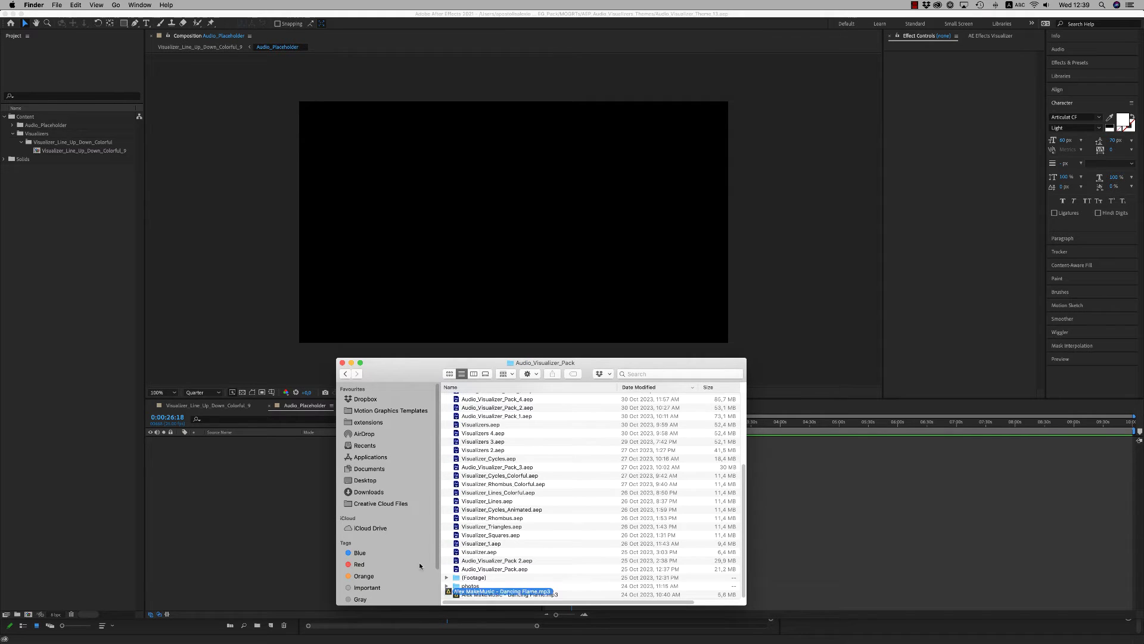
Step: Import the Dancing Flame mp3 and add it as a layer in Audio_Placeholder
left_click_drag(485, 595, 67, 208)
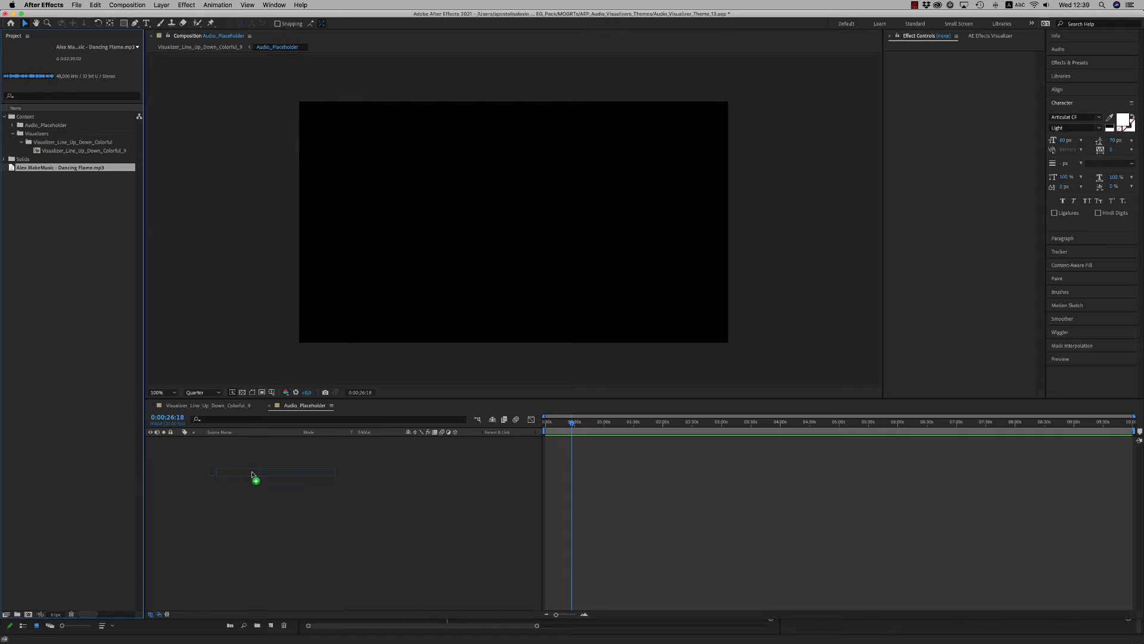
left_click_drag(55, 169, 257, 477)
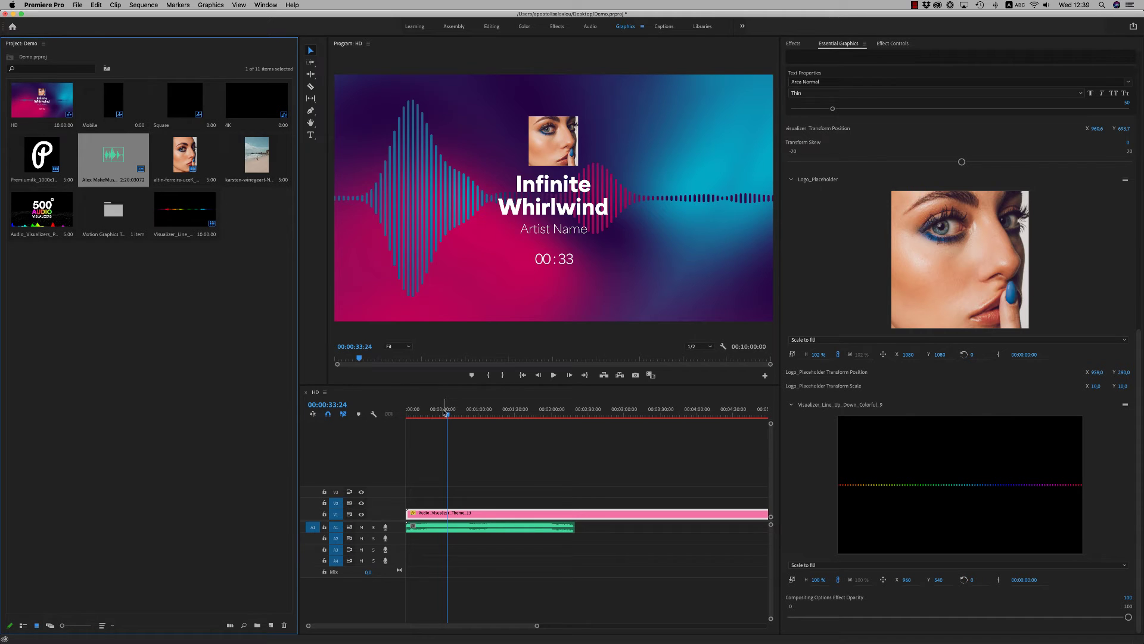
Step: Play the sequence from the start with the volume raised, then stop
left_click_drag(445, 413, 407, 421)
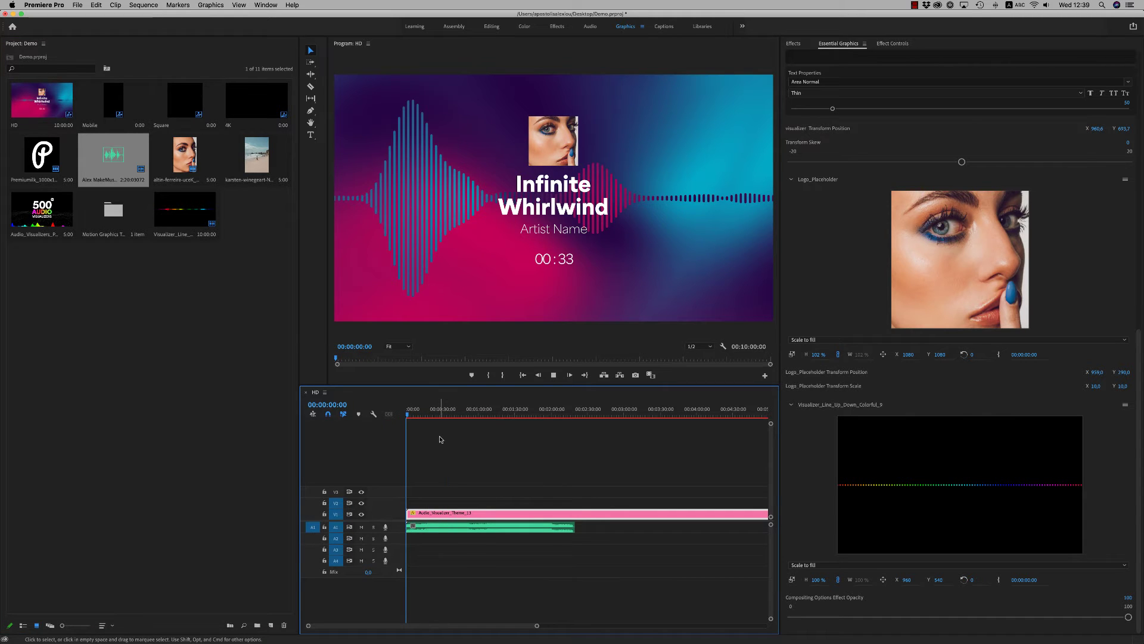
key("space")
key("XF86AudioRaiseVolume")
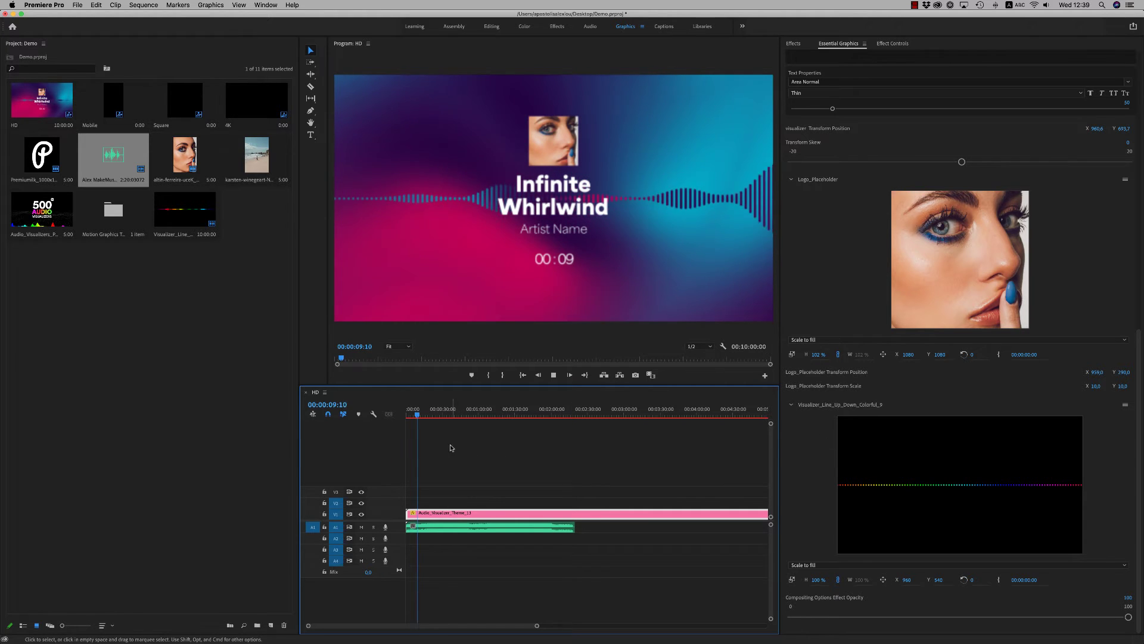
key("space")
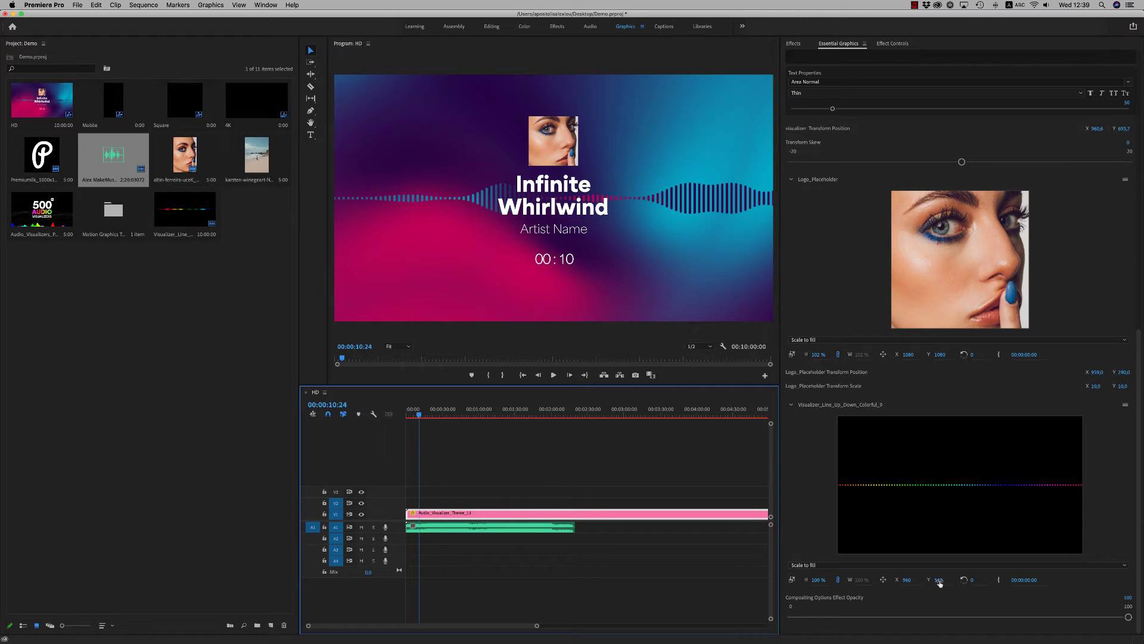
Step: Nudge the visualizer Y position and undo it, then scrub to about one minute
left_click_drag(939, 581, 902, 582)
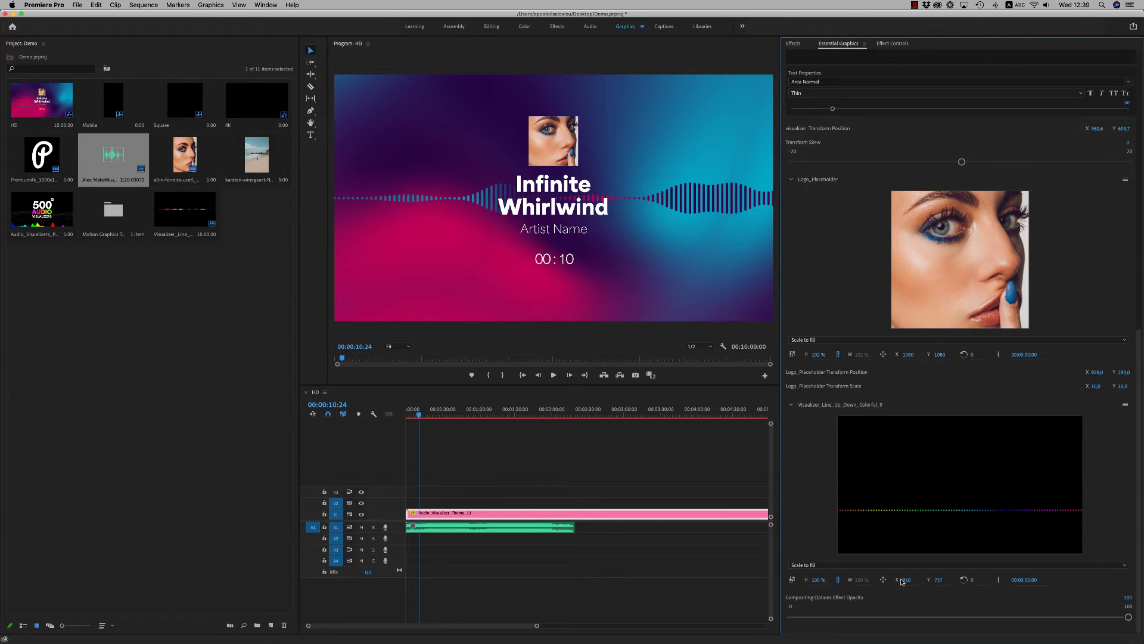
key("super+z")
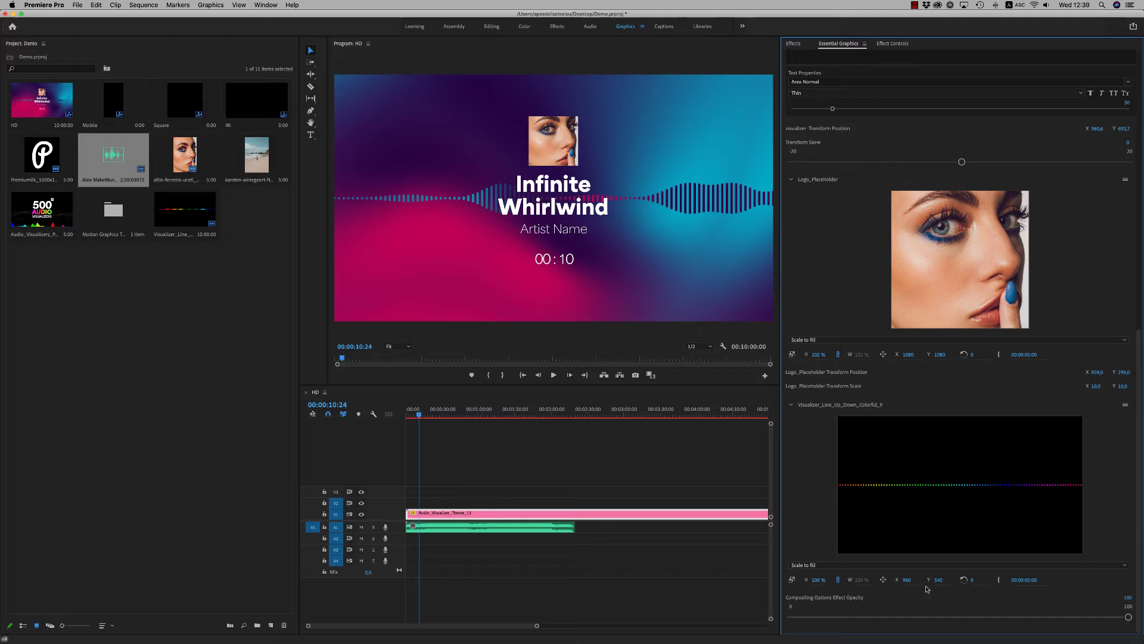
left_click_drag(1139, 522, 1139, 262)
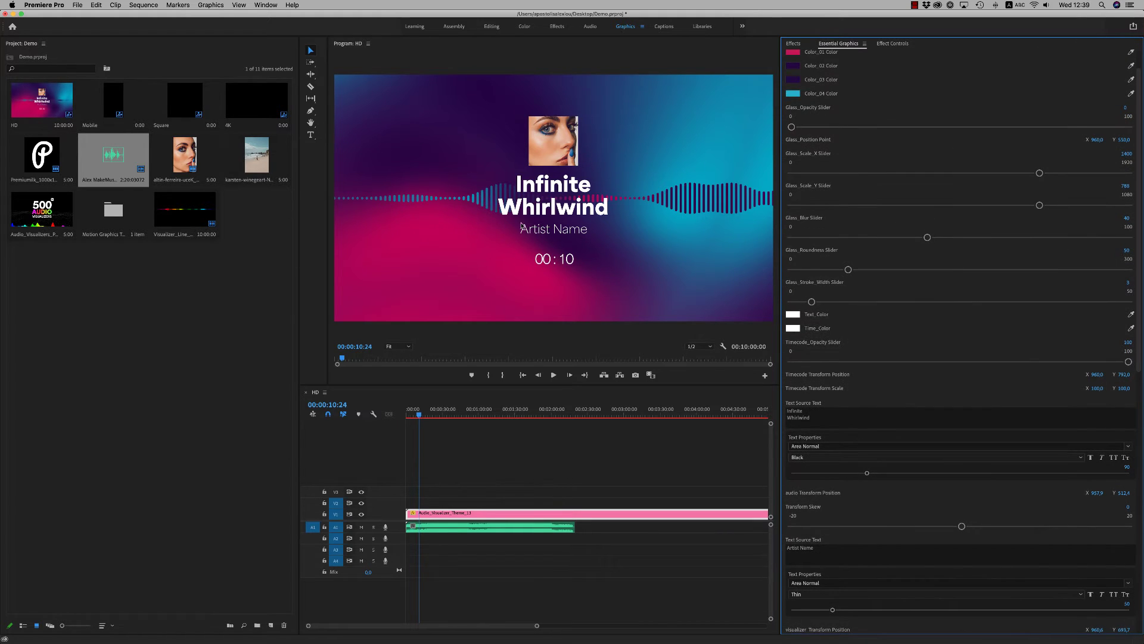
left_click_drag(1139, 305, 1140, 269)
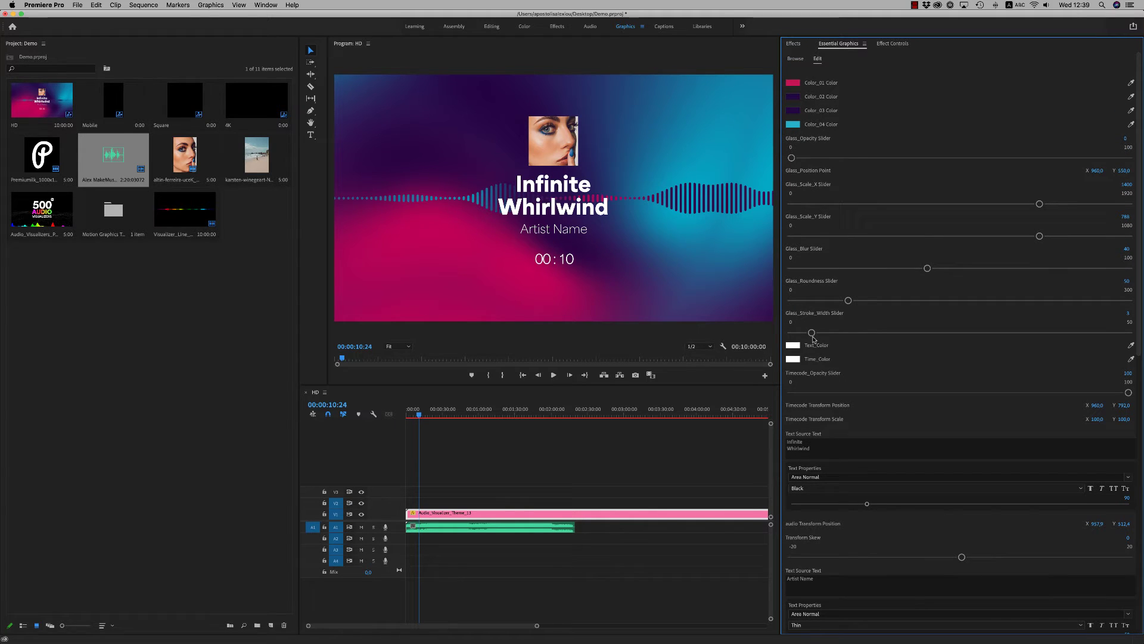
left_click_drag(450, 415, 488, 417)
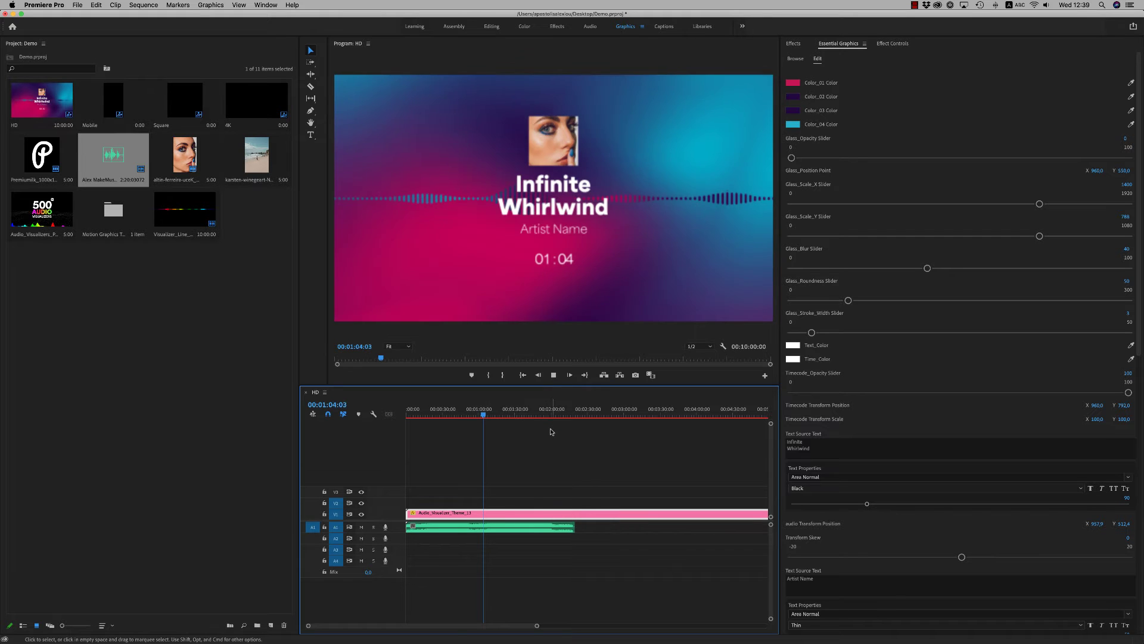
Step: Replace the V1 clip with the Audio_Visualizer_Theme_32 Velvet Vibration template
left_click(796, 59)
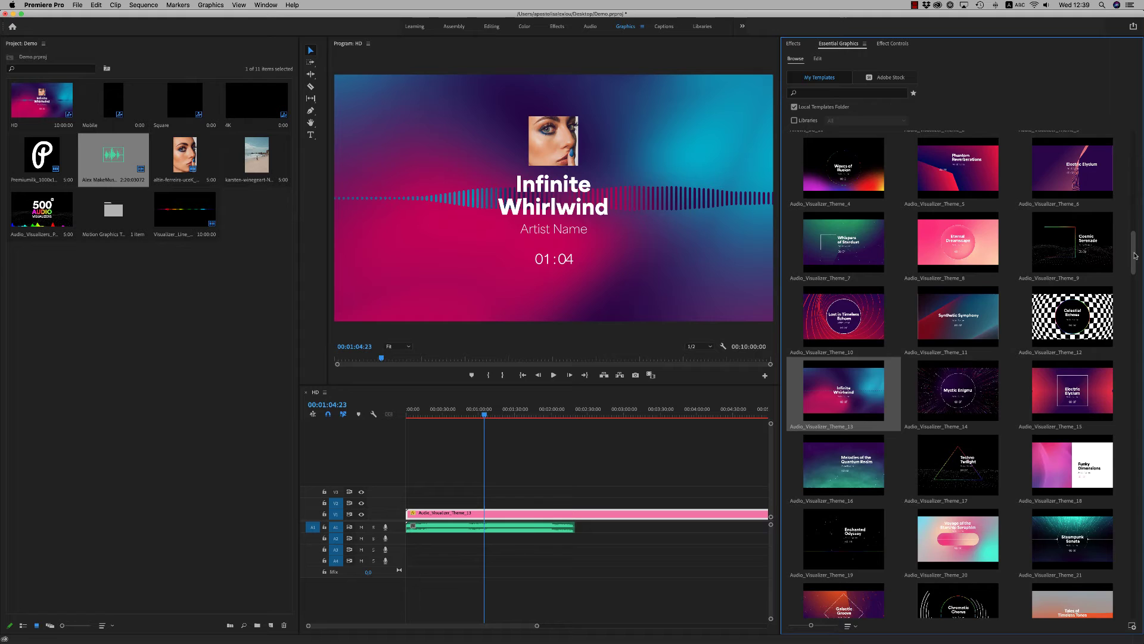
scroll(1131, 257, "up", 5)
scroll(1130, 260, "up", 5)
scroll(1131, 263, "up", 5)
mouse_move(1131, 266)
left_mouse_down()
mouse_move(1132, 416)
mouse_move(1130, 293)
left_mouse_up()
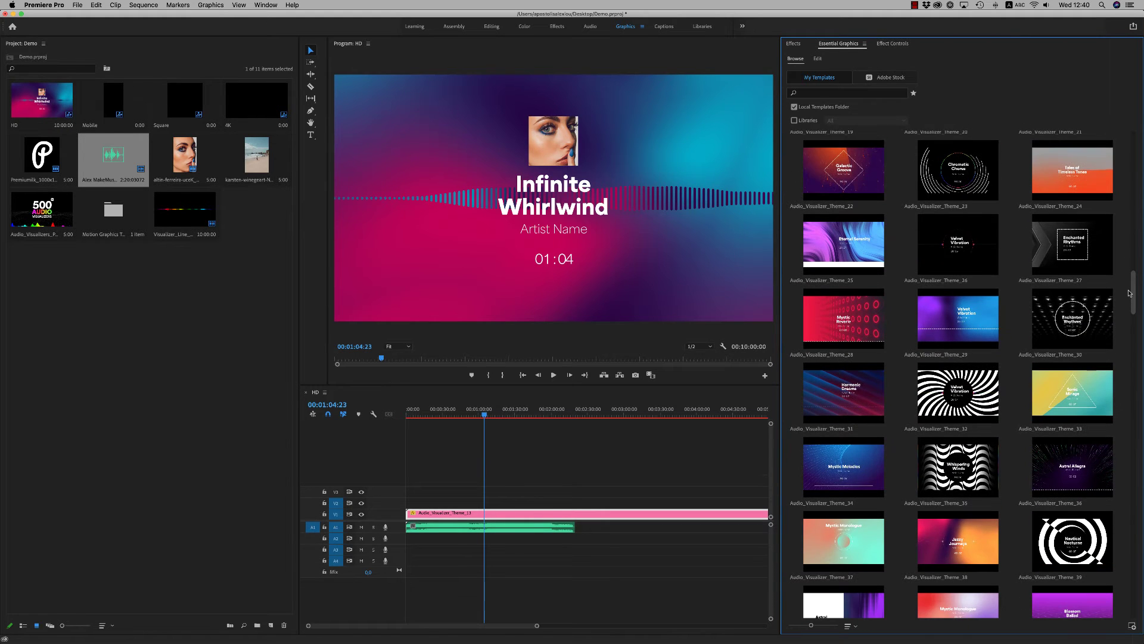
left_click_drag(1130, 293, 1130, 302)
mouse_move(957, 467)
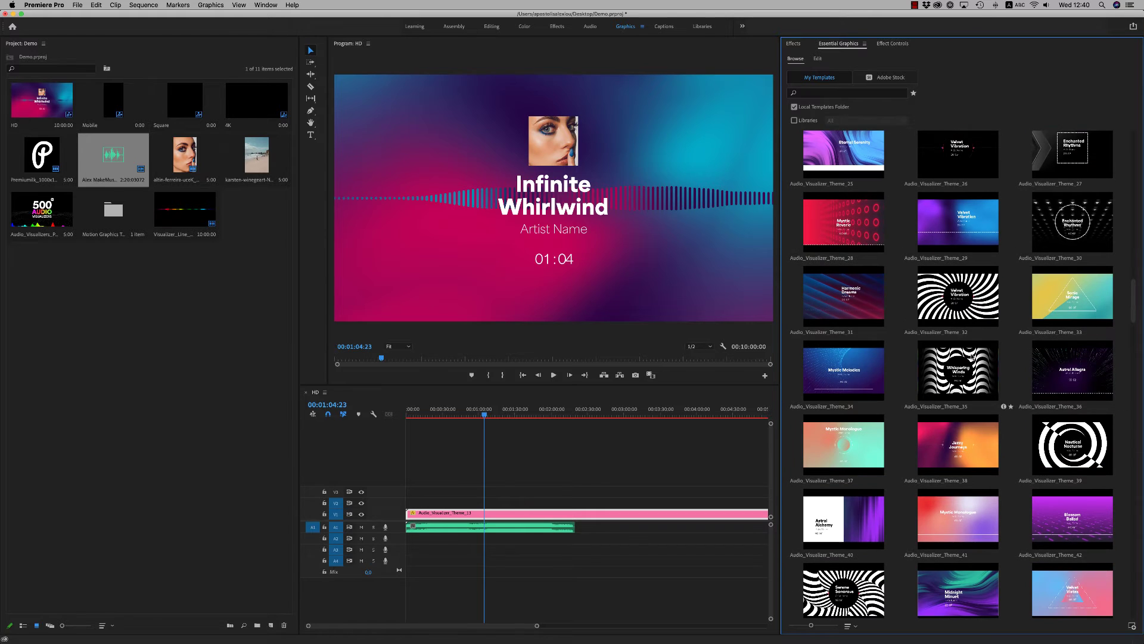
left_click_drag(958, 300, 407, 516)
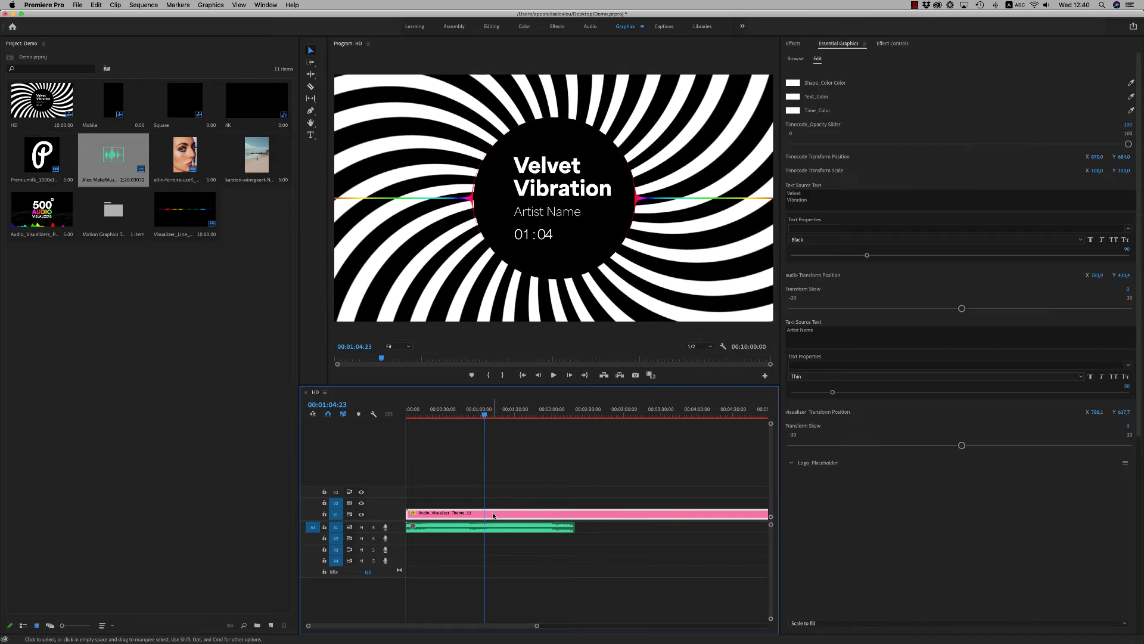
Step: Start an import and browse Finder to the AEP_Audio_Visualizers_Themes folder
right_click(197, 392)
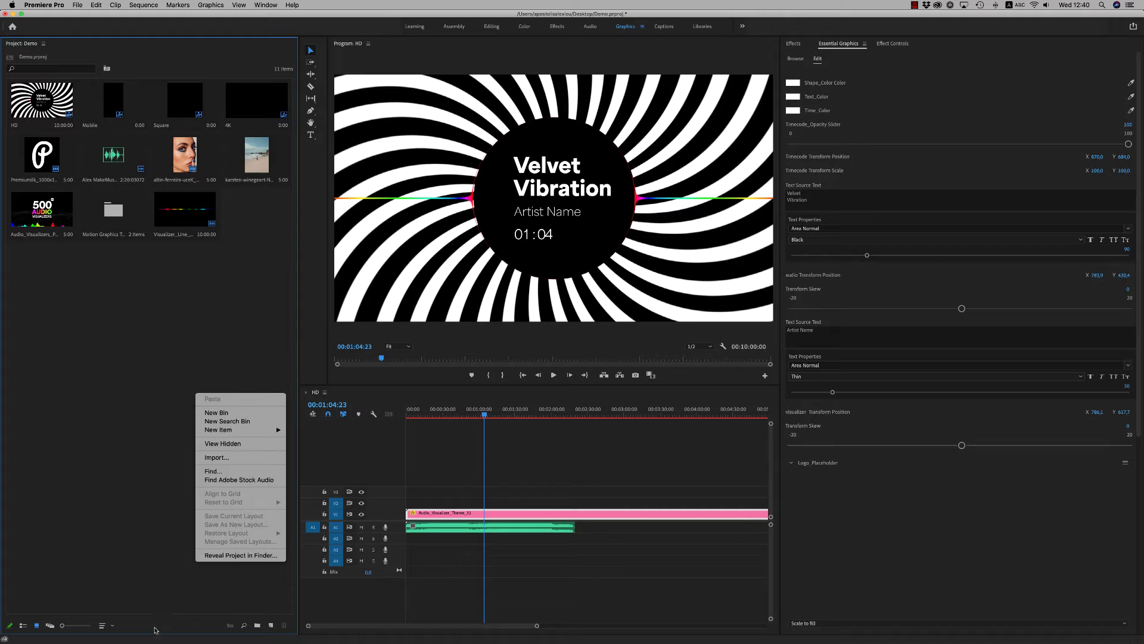
left_click(237, 555)
left_click(345, 375)
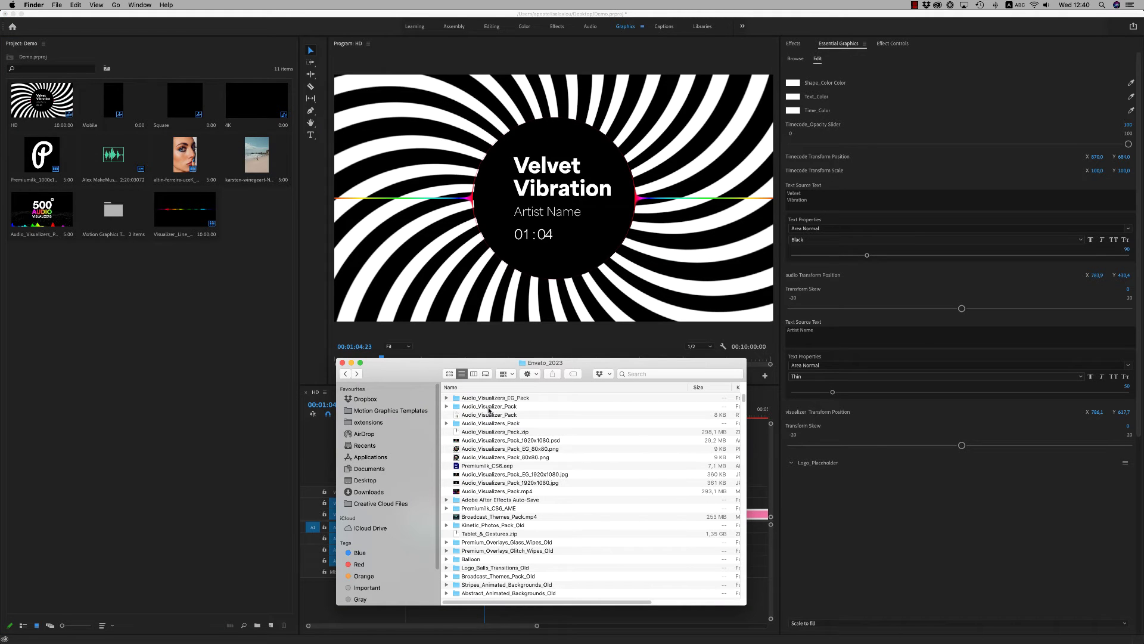
double_click(493, 398)
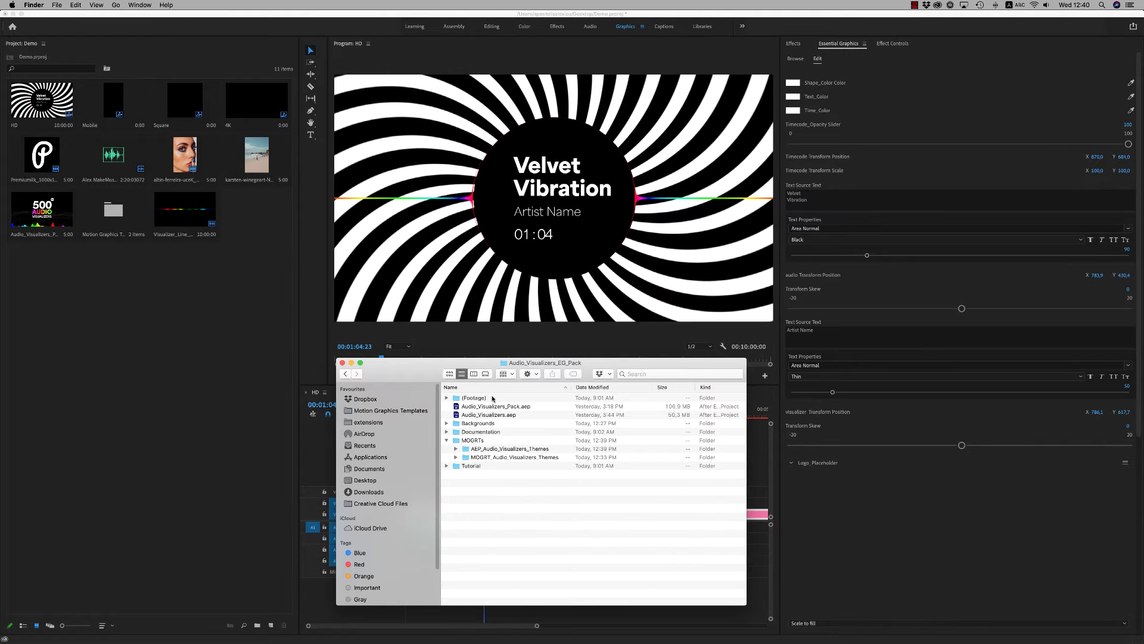
left_click(456, 449)
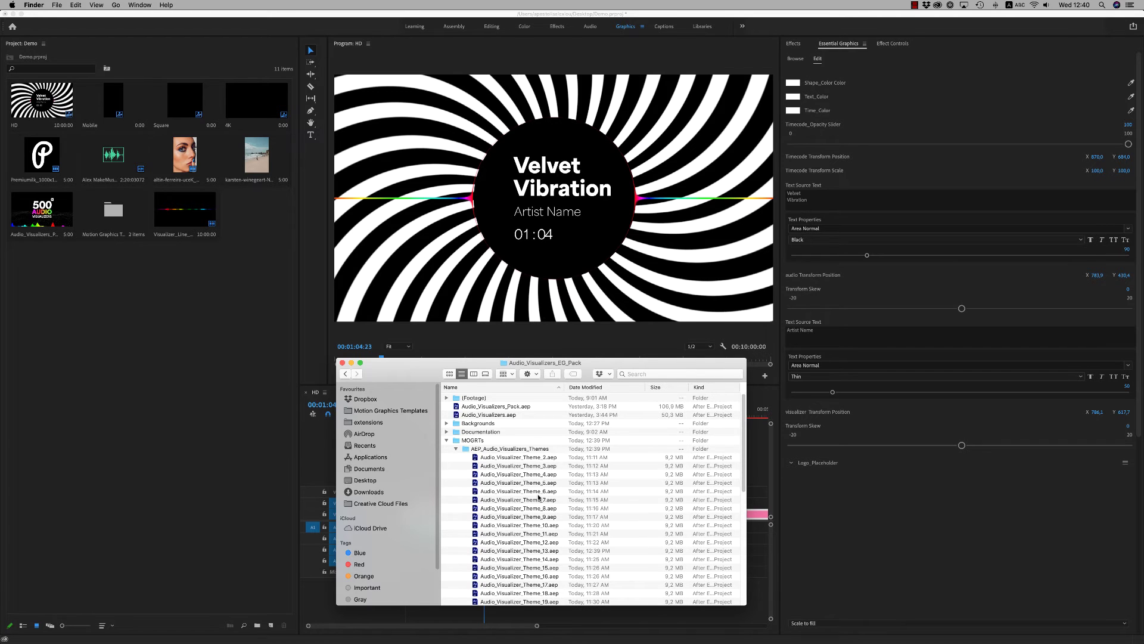
scroll(541, 497, "down", 3)
scroll(527, 587, "down", 4)
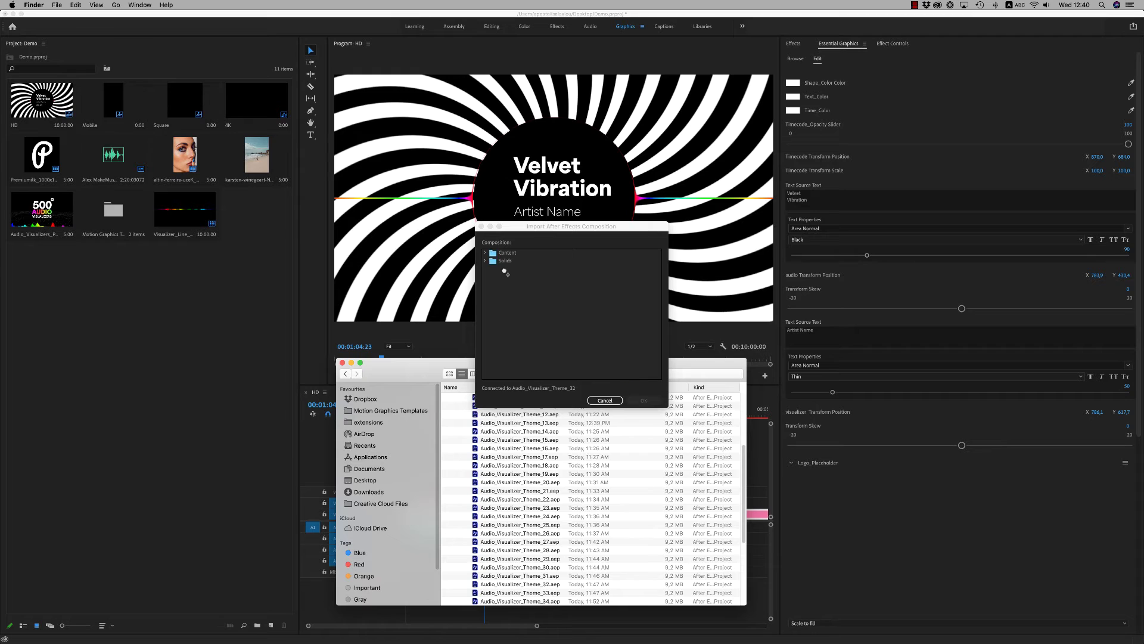
Step: Import Visualizer_Radial_Colorful_13 from Content > Visualizers > Visualizer_Radial_Colorful
left_click(485, 254)
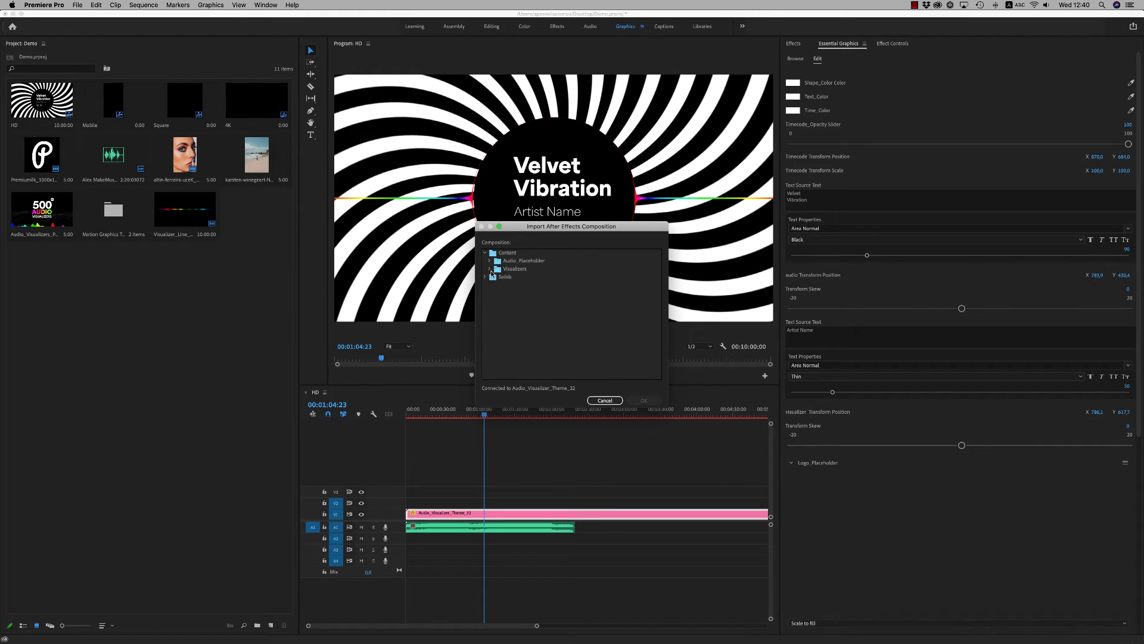
left_click(495, 279)
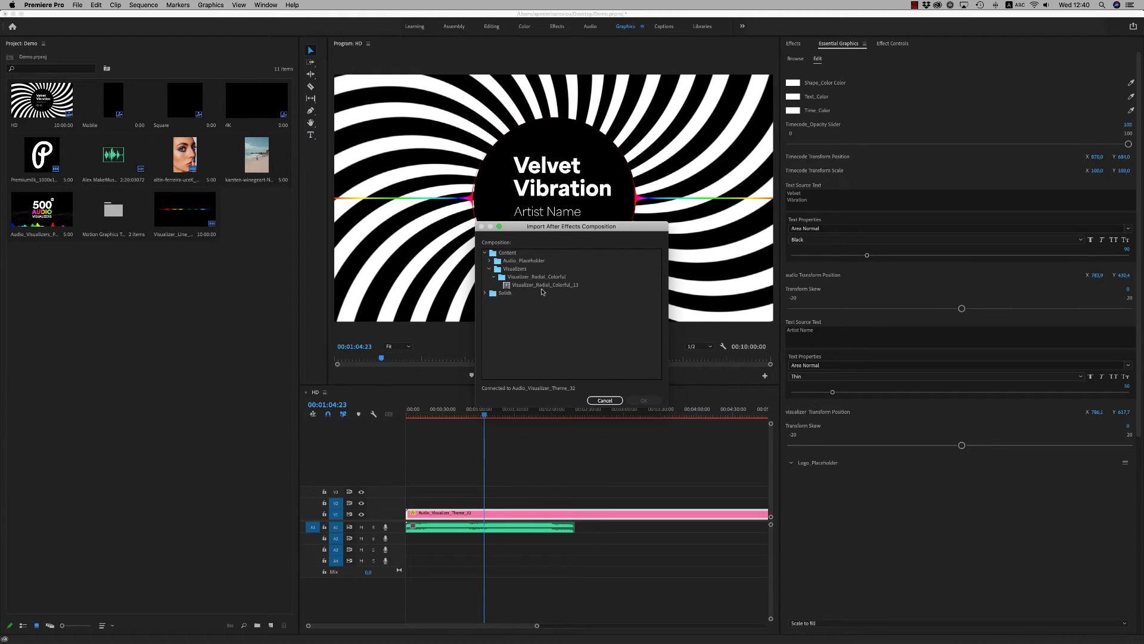
left_click(545, 288)
left_click(644, 401)
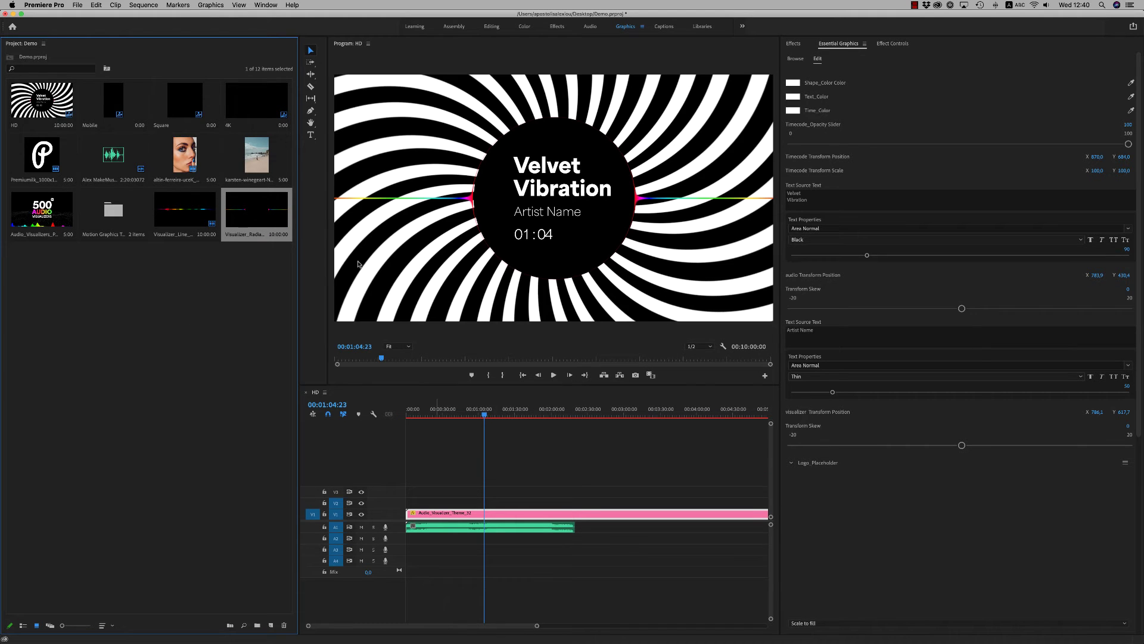
scroll(1088, 498, "down", 5)
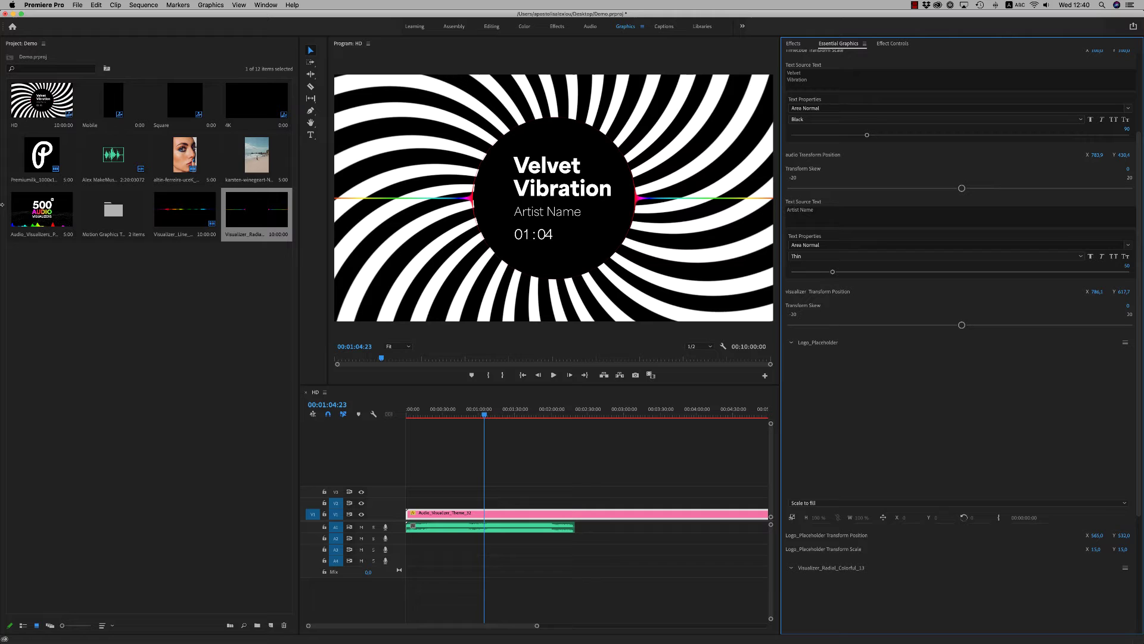
Step: Place the portrait photo in Logo_Placeholder and the Visualizer_Radial clip in the visualizer slot
left_click_drag(190, 157, 961, 421)
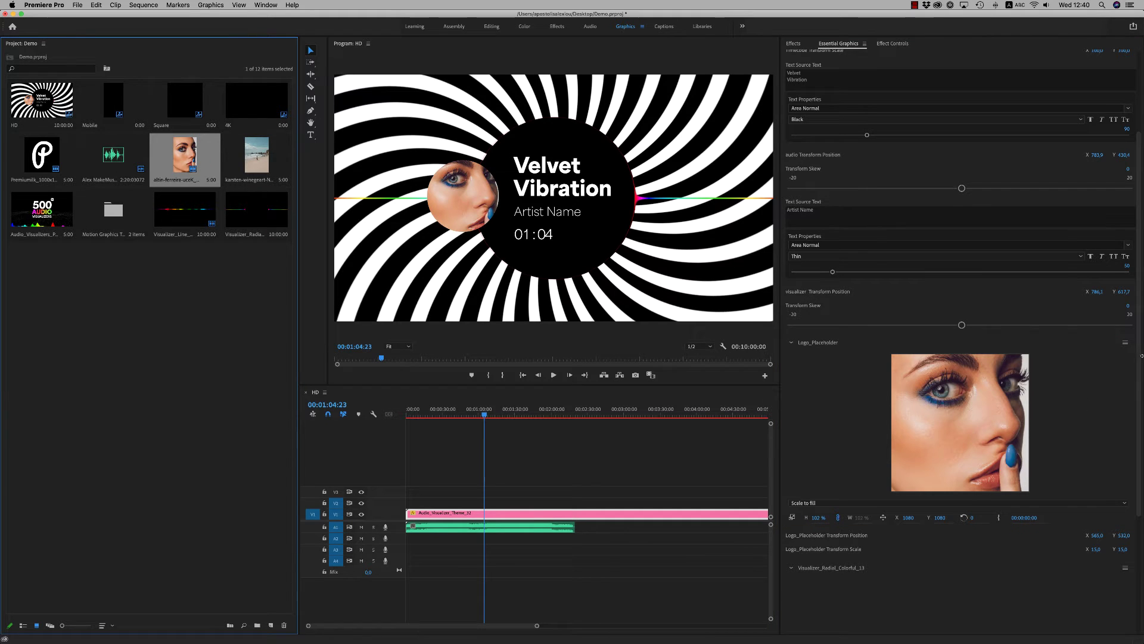
scroll(988, 433, "down", 5)
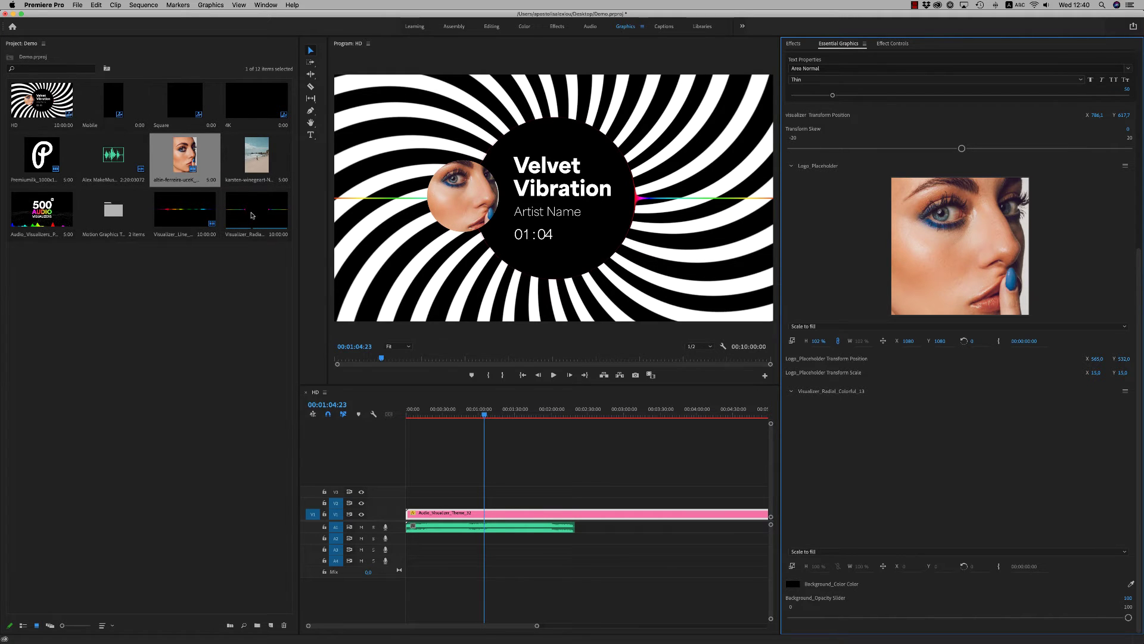
left_click_drag(256, 215, 950, 468)
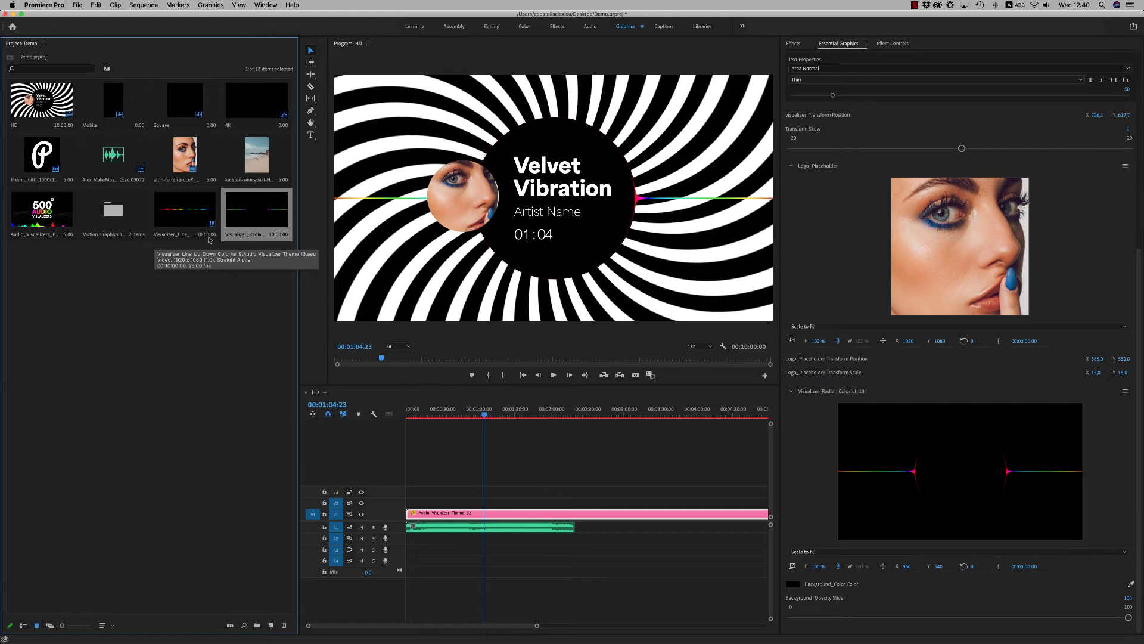
Step: Send the radial visualizer clip to After Effects via Edit Original
right_click(251, 221)
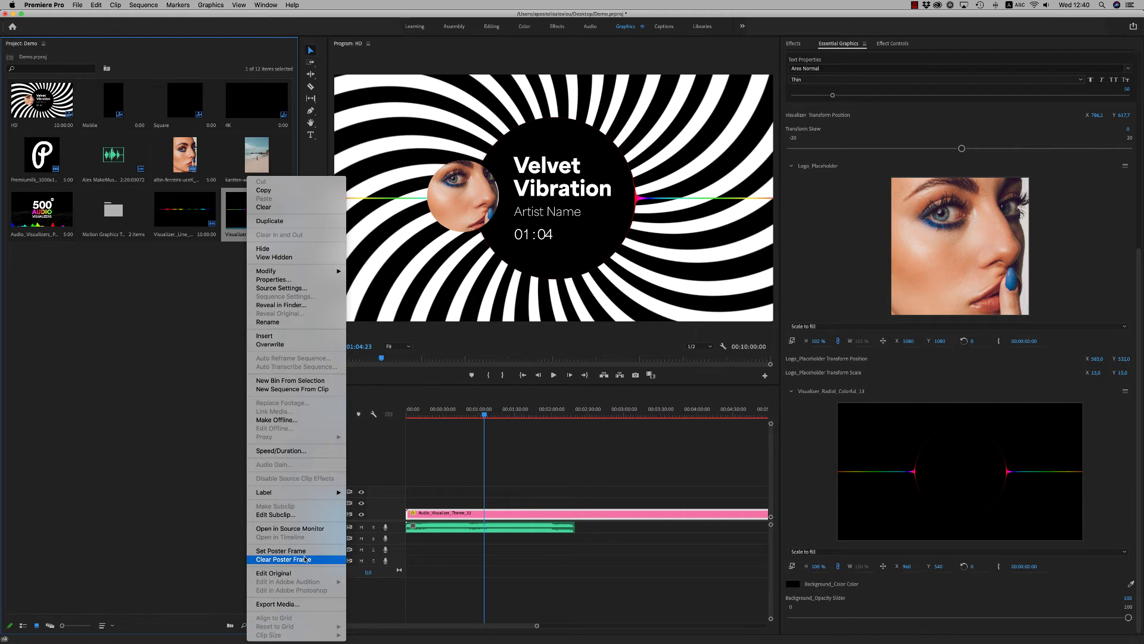
left_click(295, 574)
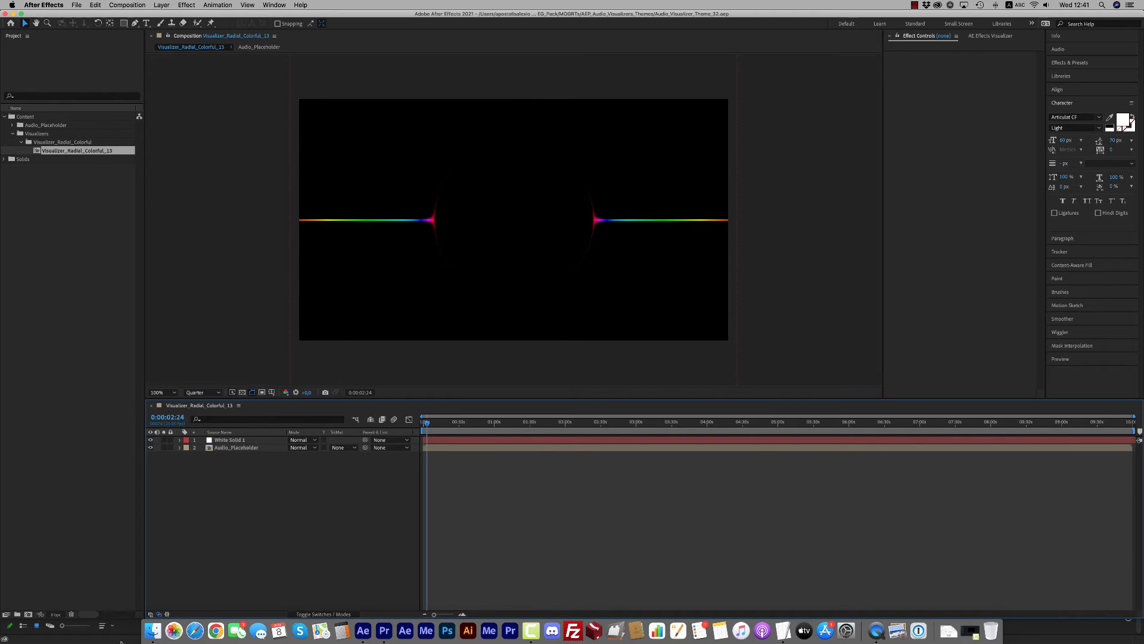
Step: Import the Dancing Flame mp3 from the Audio_Visualizer_Pack folder into the After Effects project
left_click(154, 625)
left_click(344, 375)
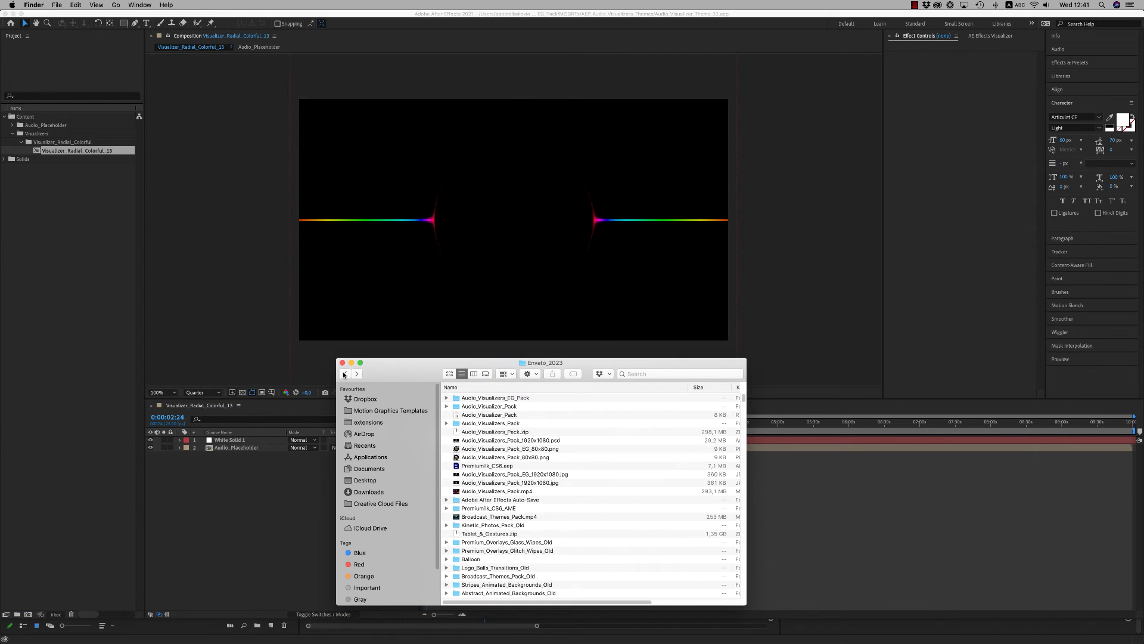
double_click(488, 406)
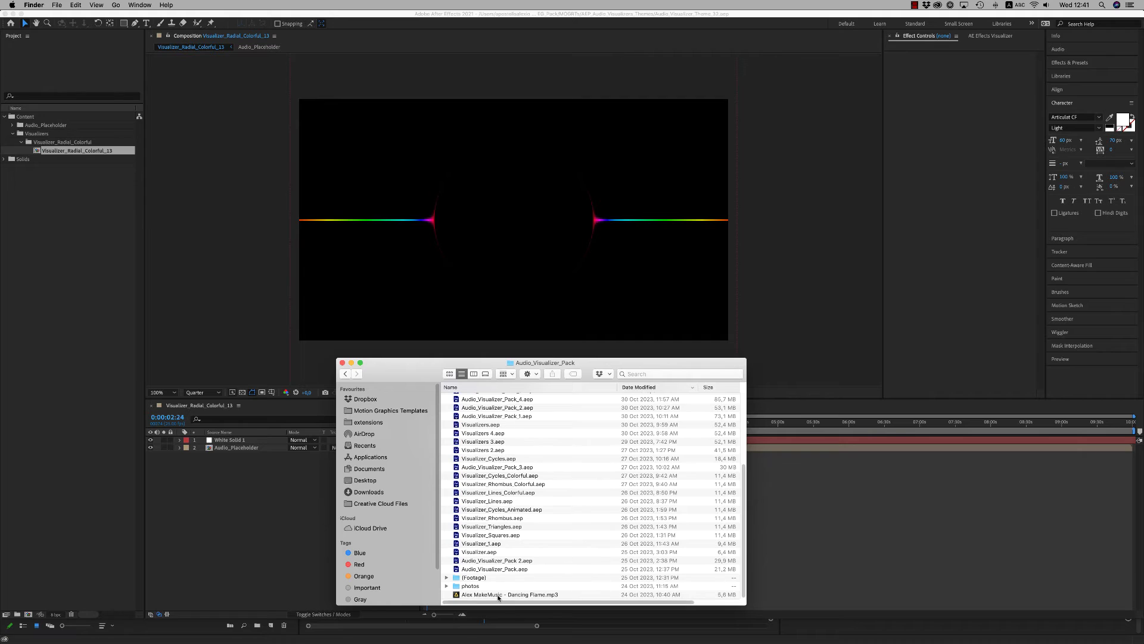
mouse_move(500, 595)
left_mouse_down()
mouse_move(98, 375)
mouse_move(97, 360)
left_mouse_up()
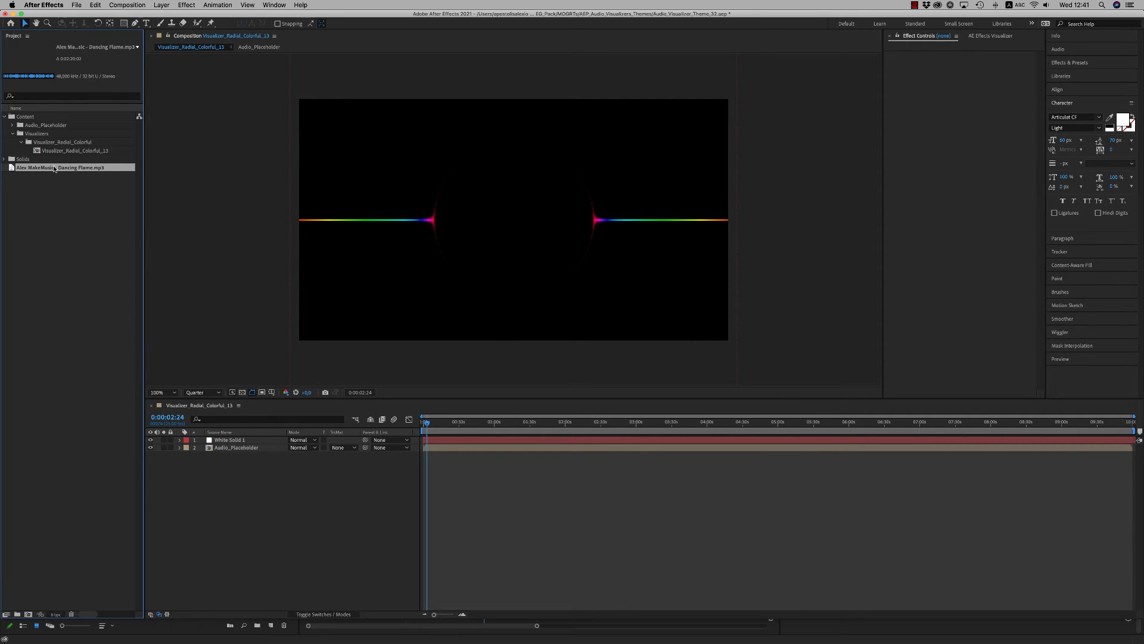
Step: Add the music as a layer inside the Audio_Placeholder composition and return to Premiere Pro
double_click(236, 448)
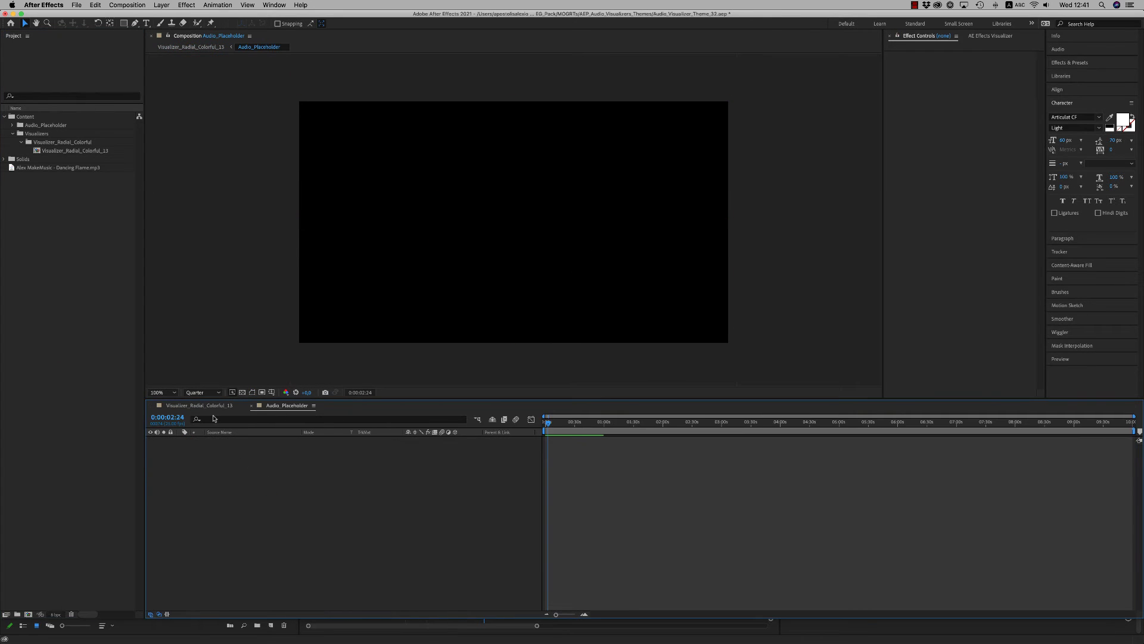
left_click_drag(72, 168, 272, 459)
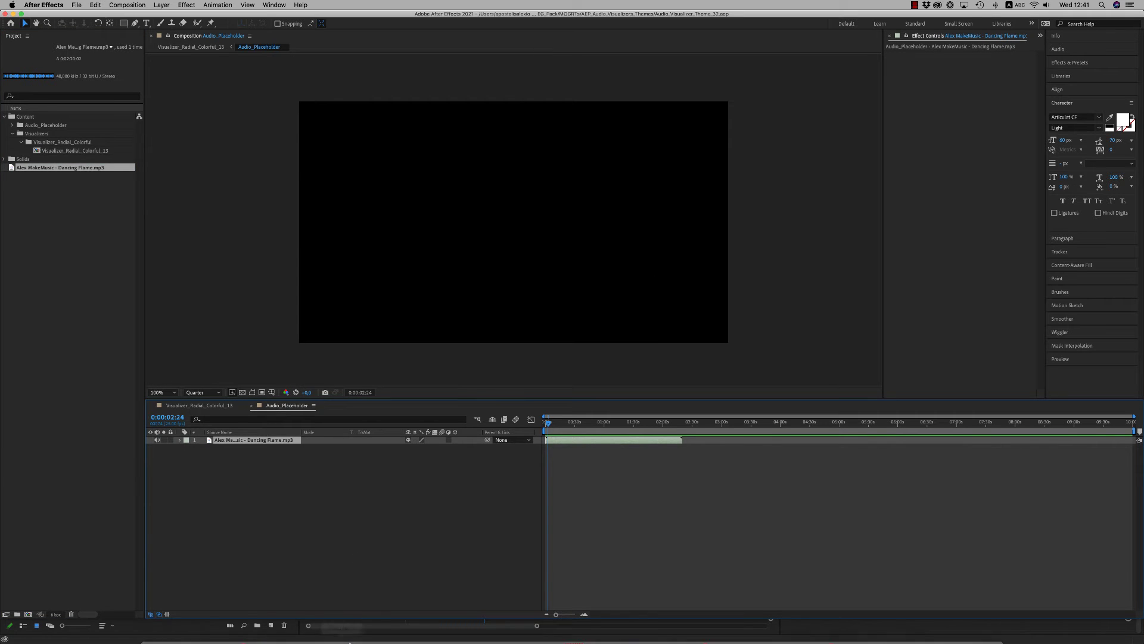
mouse_move(385, 641)
left_click(385, 631)
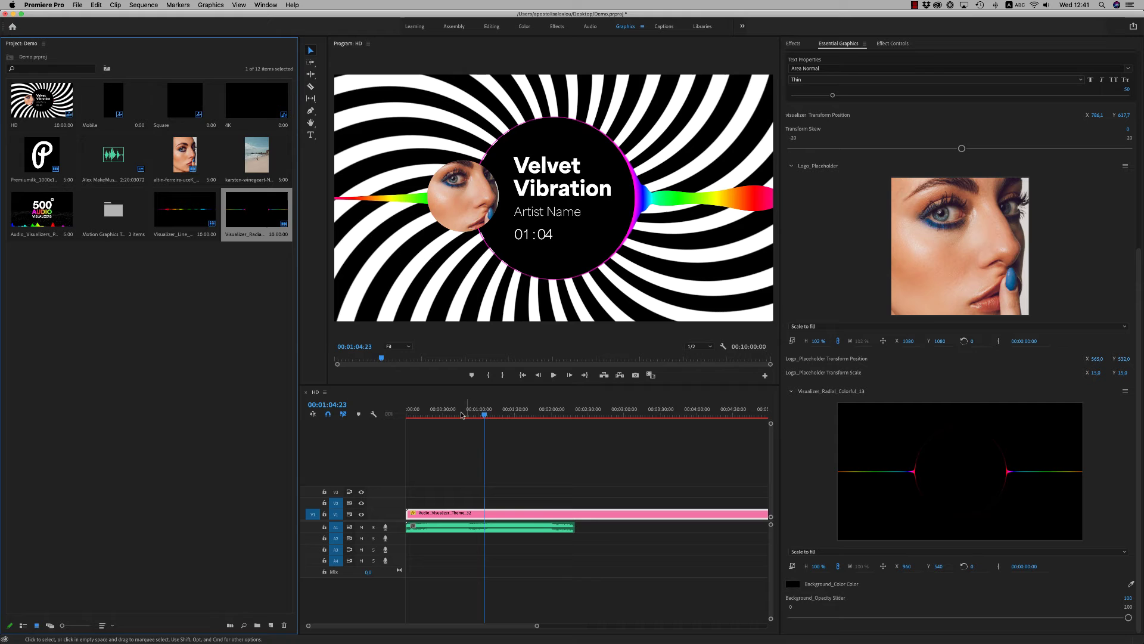
Step: Play the sequence from the start and scrub later in the song to check the visualizer reacts
key("Home")
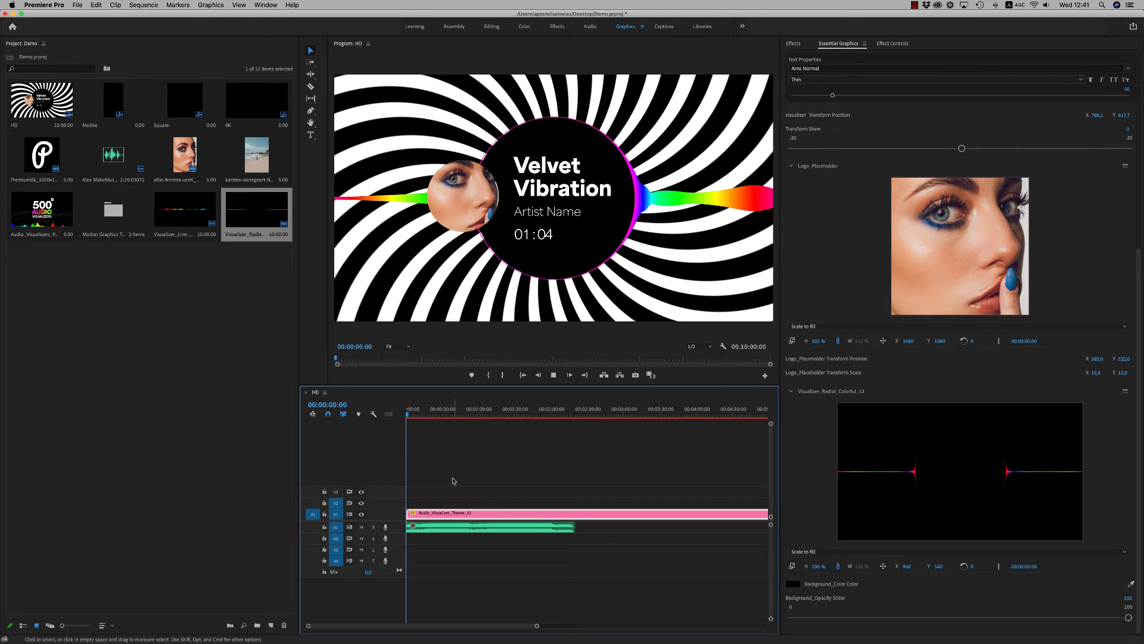
key("space")
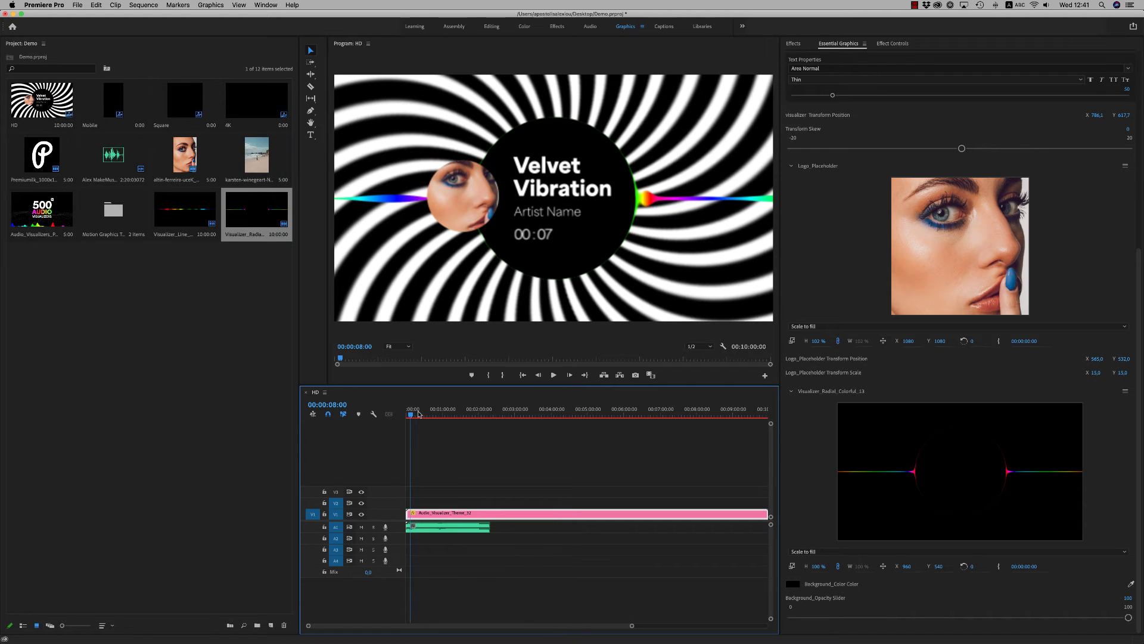
key("minus")
left_click_drag(417, 414, 473, 413)
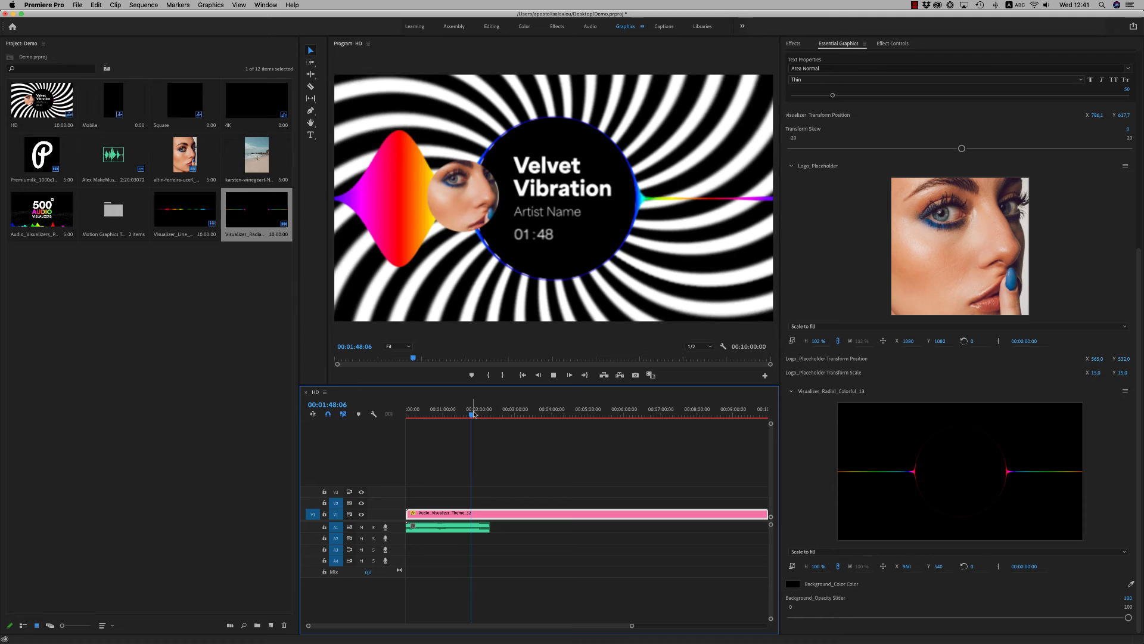
left_click_drag(473, 414, 407, 413)
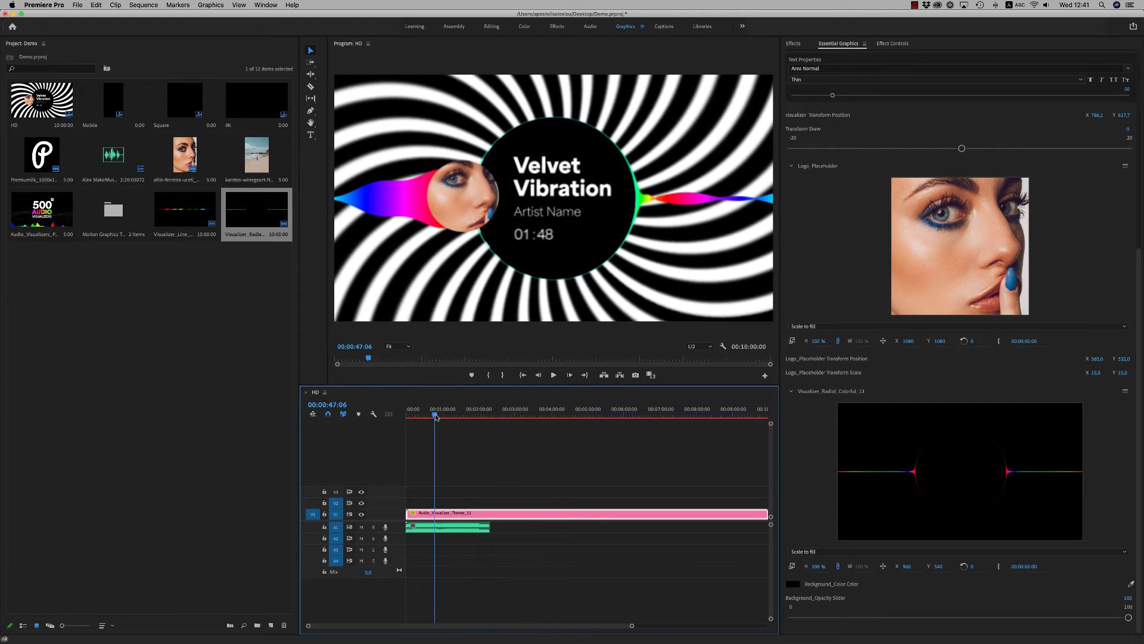
scroll(1005, 238, "up", 2)
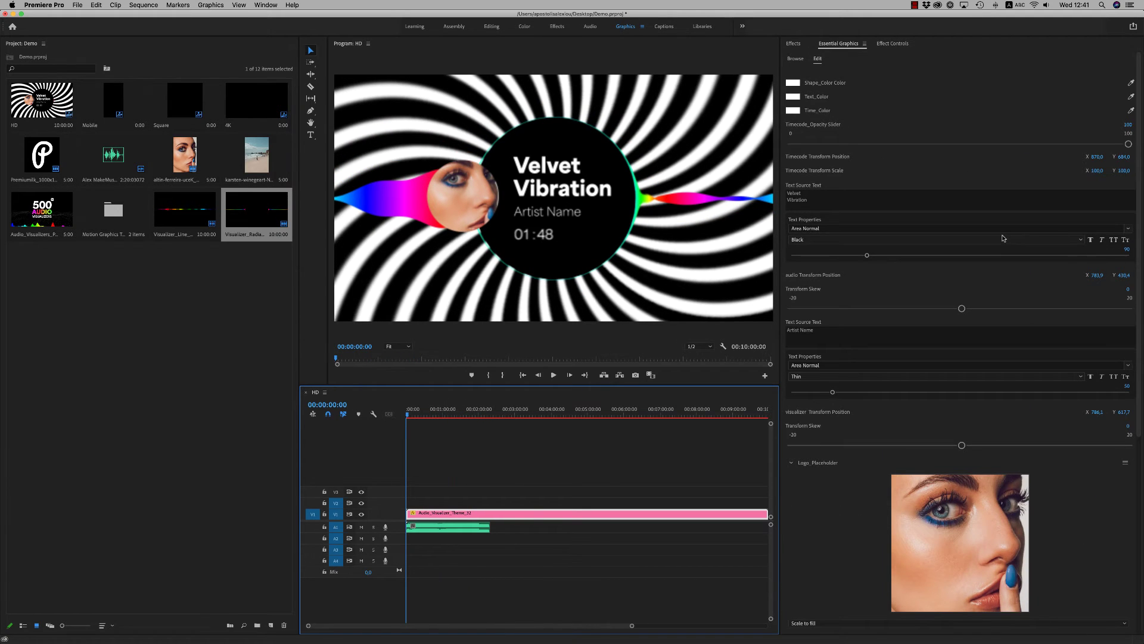
Step: Add the Stardust_HD_BG_07 background MOGRT on V2 above the theme clip and show its properties
left_click(796, 57)
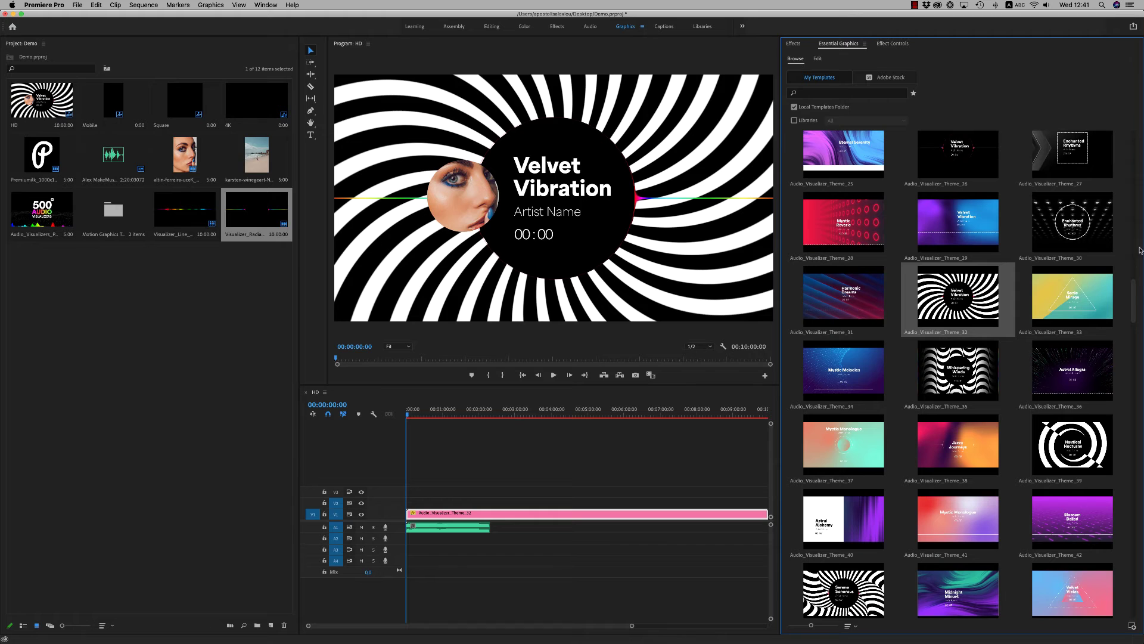
left_click_drag(1135, 296, 1129, 615)
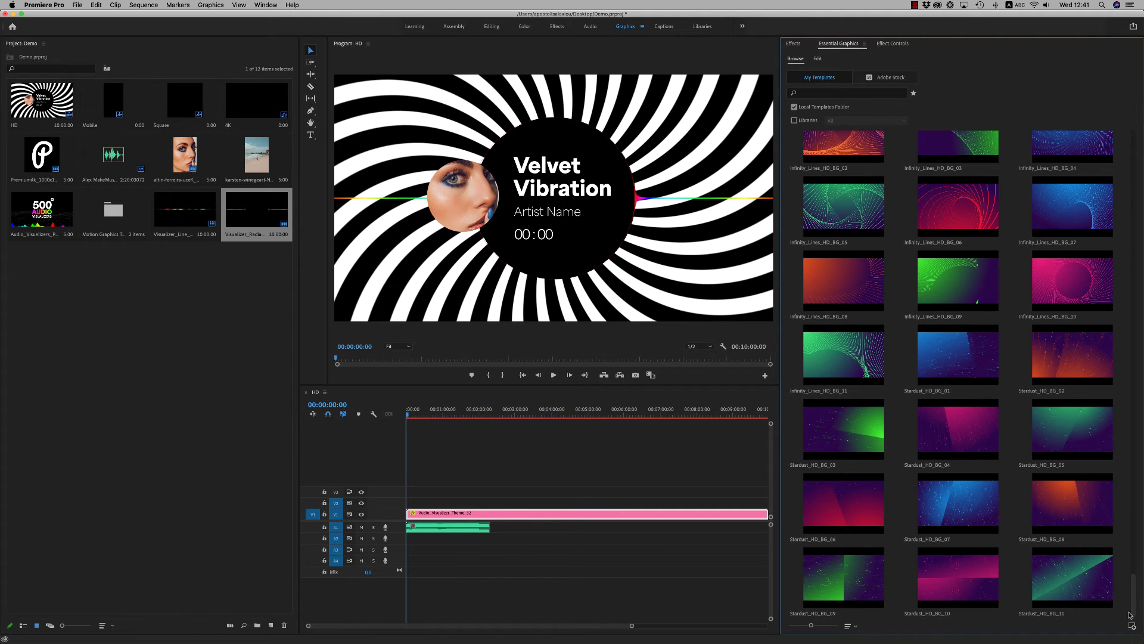
left_click_drag(964, 510, 411, 503)
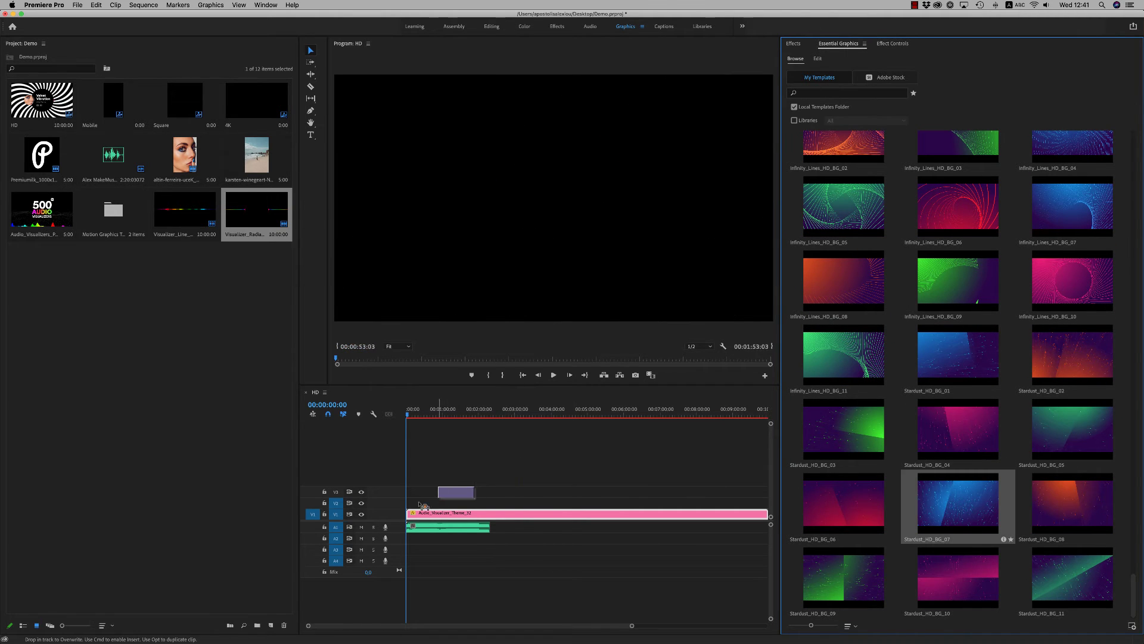
left_click(423, 412)
left_click(431, 503)
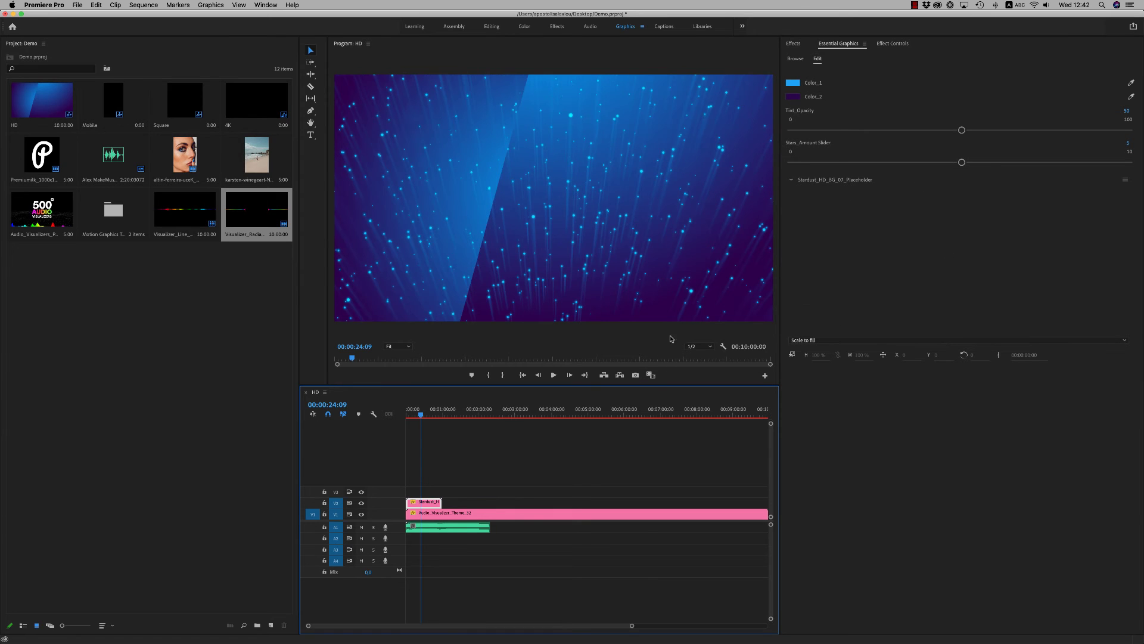
Step: Bring up Finder and go into the Audio_Visualizers_EG_Pack folder
left_click(193, 357)
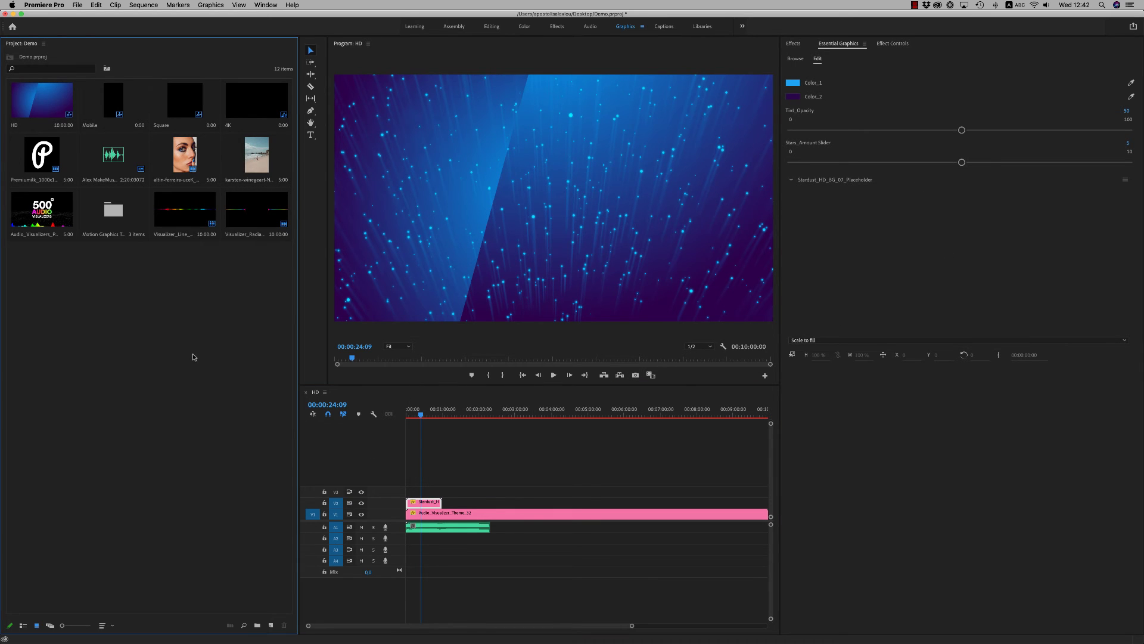
right_click(193, 358)
left_click(144, 434)
left_click(154, 630)
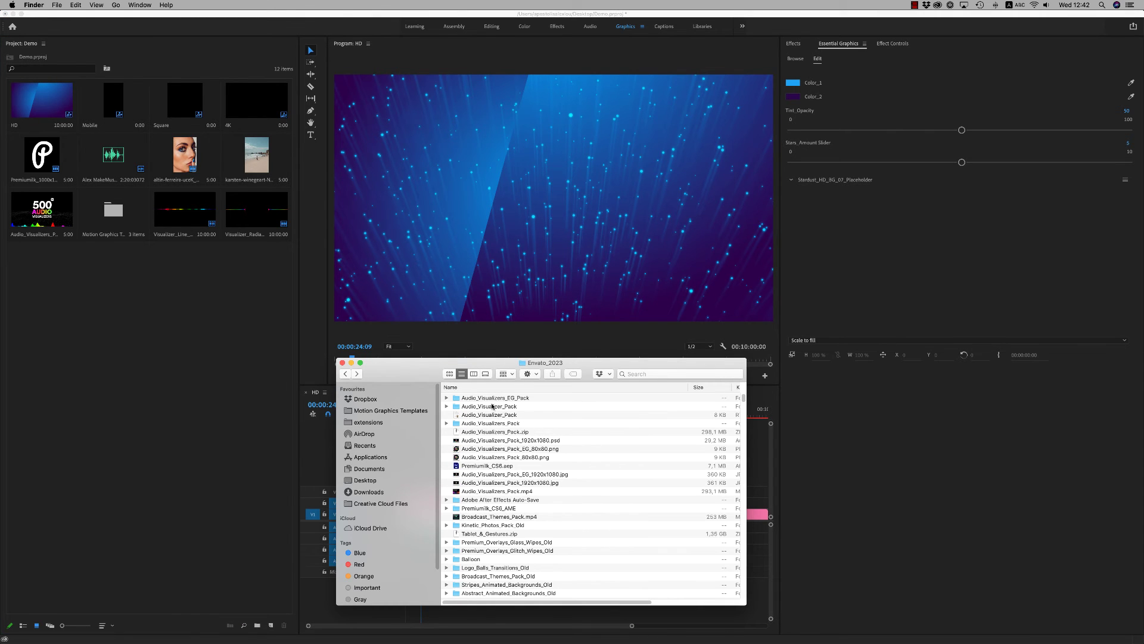
double_click(489, 398)
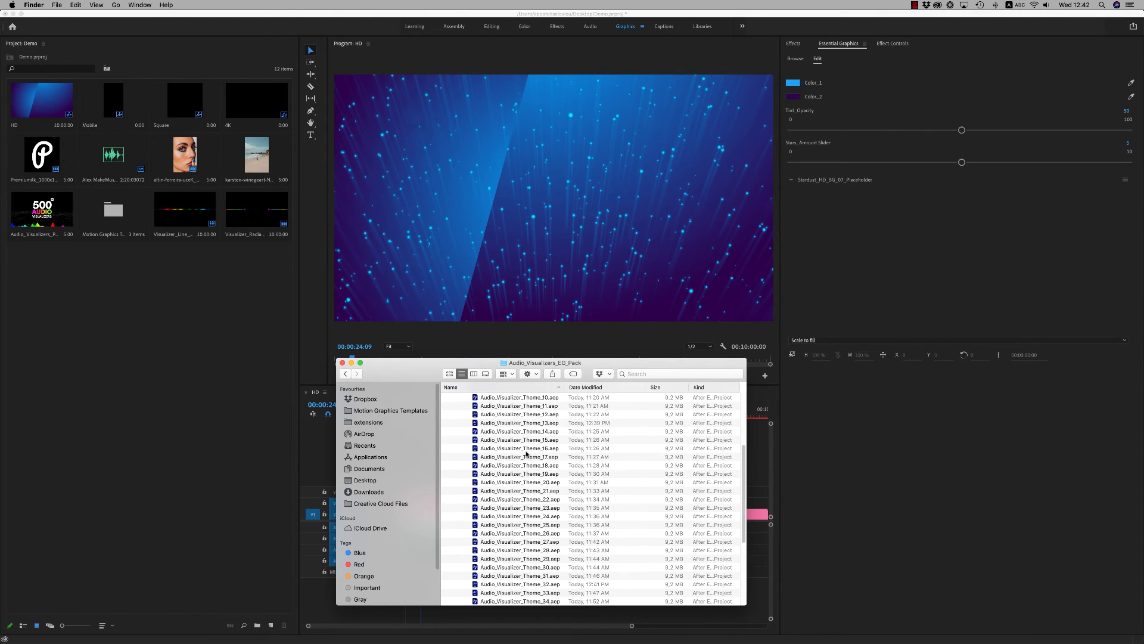
scroll(526, 453, "up", 5)
Step: Drag Audio_Visualizers.aep into Premiere's Project panel to start importing it
left_click(448, 442)
left_click(485, 416)
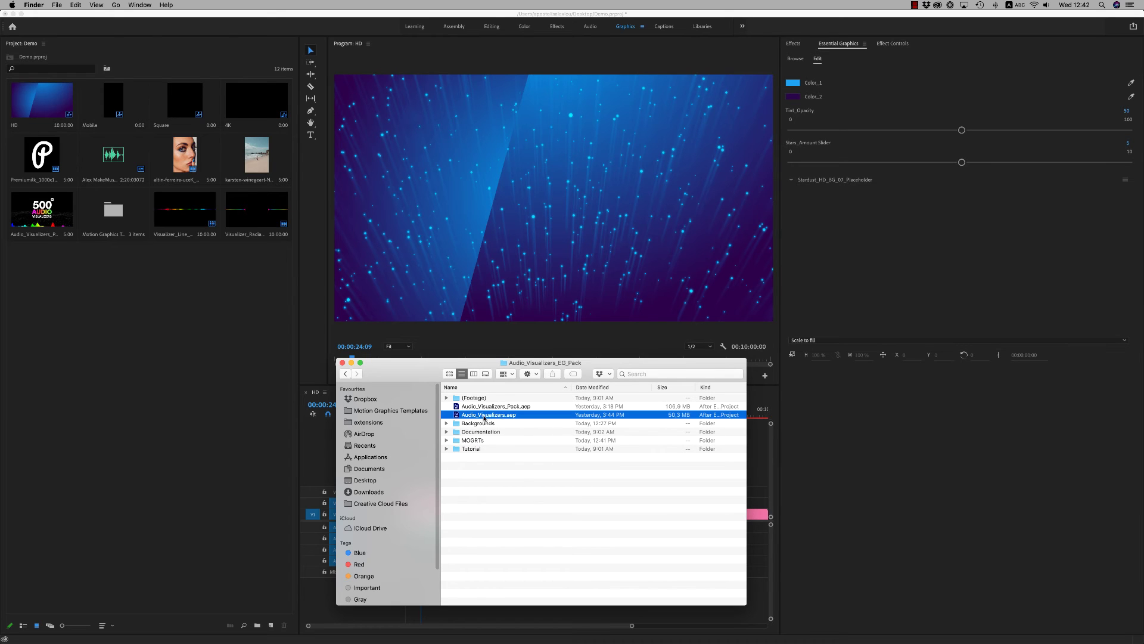
left_click_drag(498, 418, 162, 336)
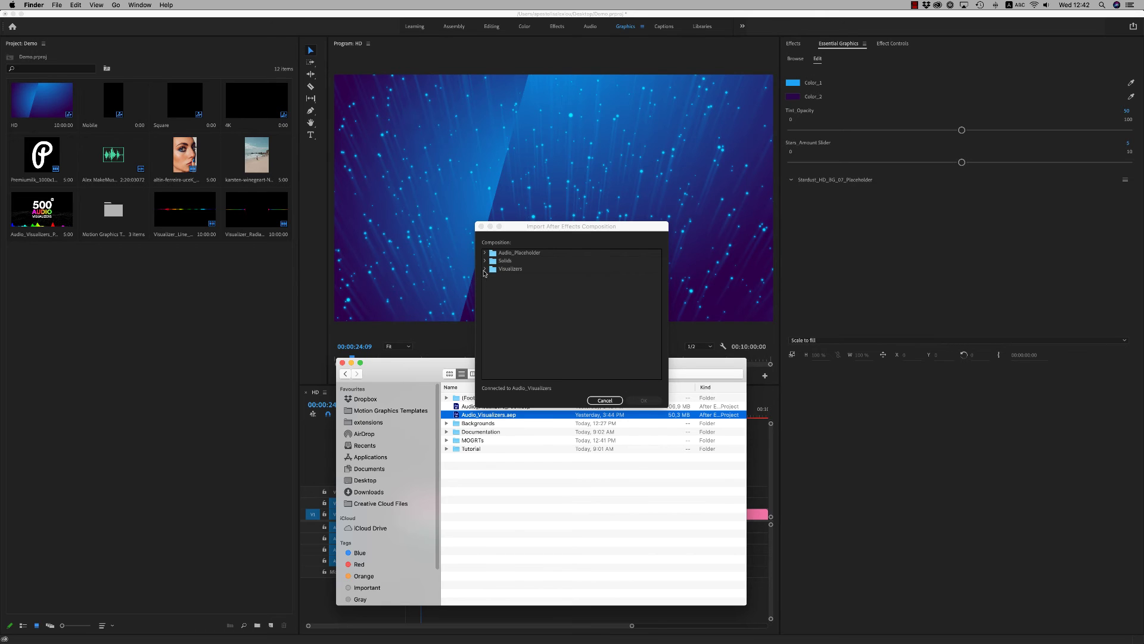
Step: Expand Visualizers > Visualizer_Cycles_Animated in the Import After Effects Composition dialog
left_click(484, 272)
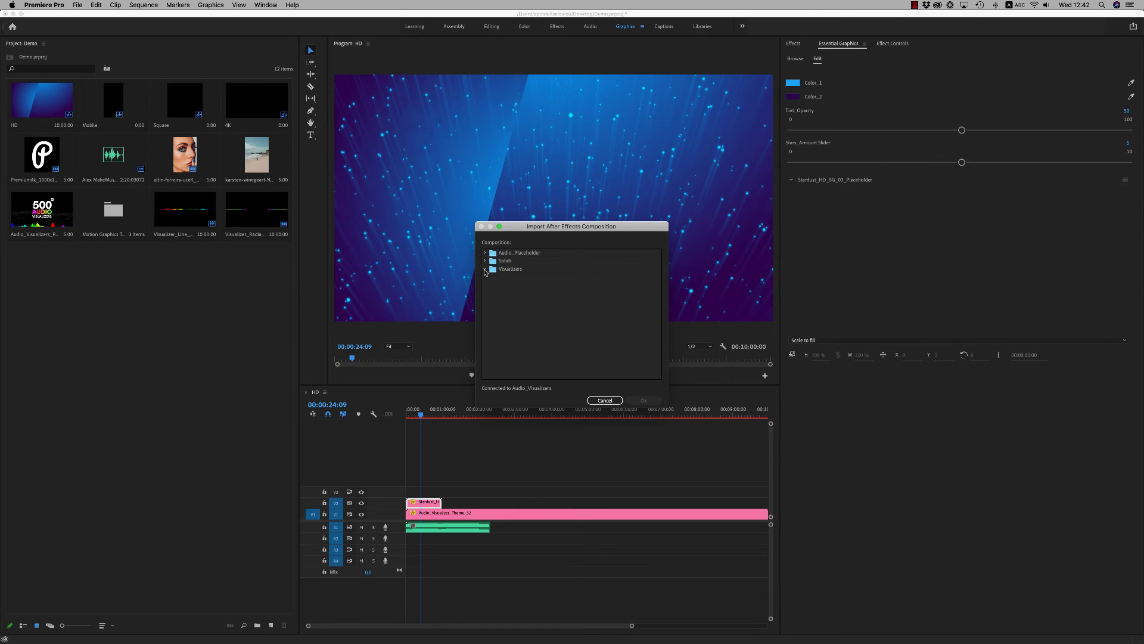
left_click(485, 271)
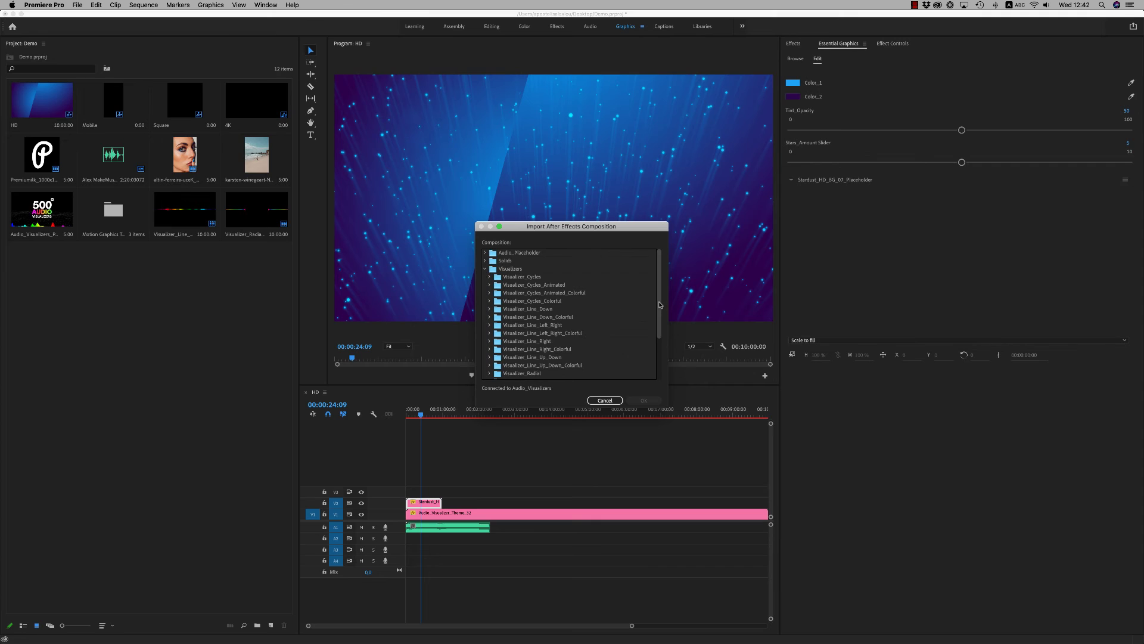
left_click(533, 285)
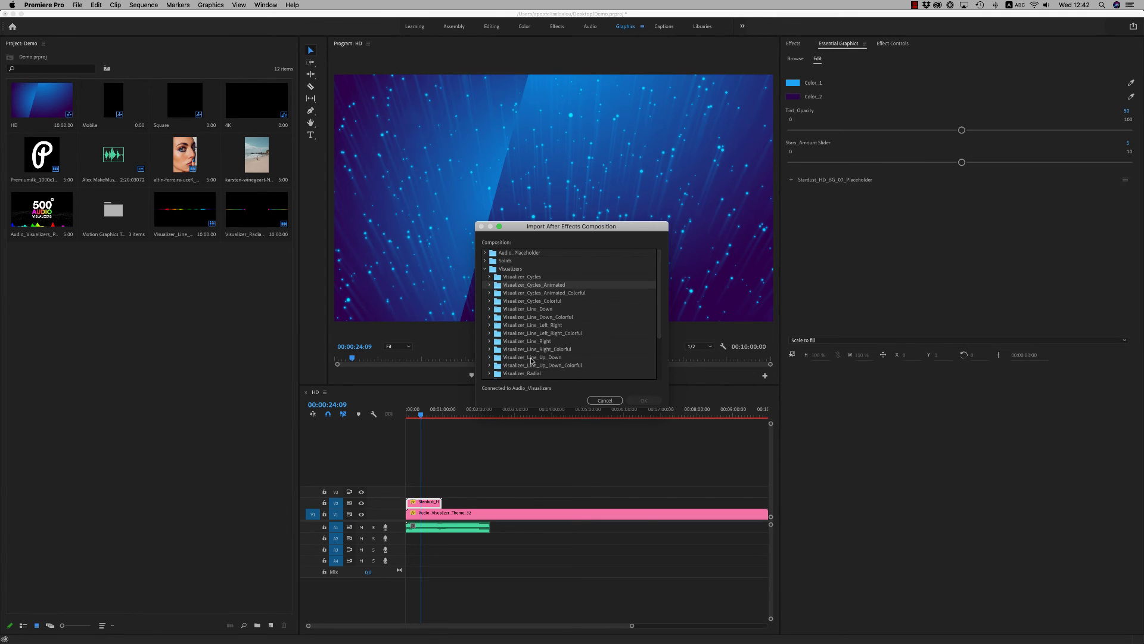
left_click(489, 286)
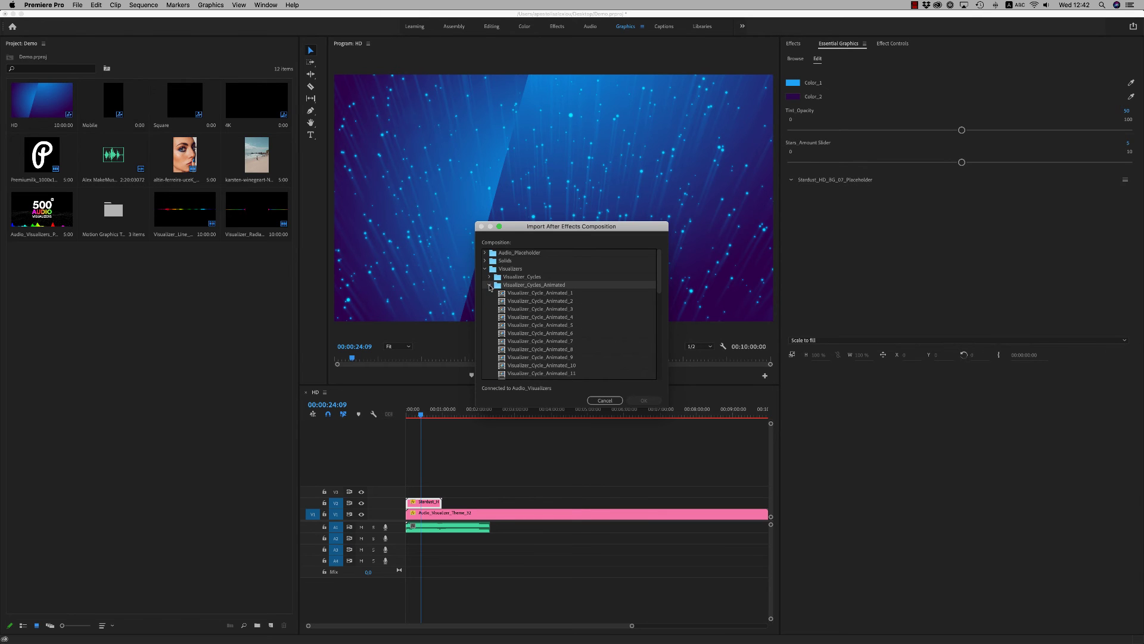
left_click(489, 286)
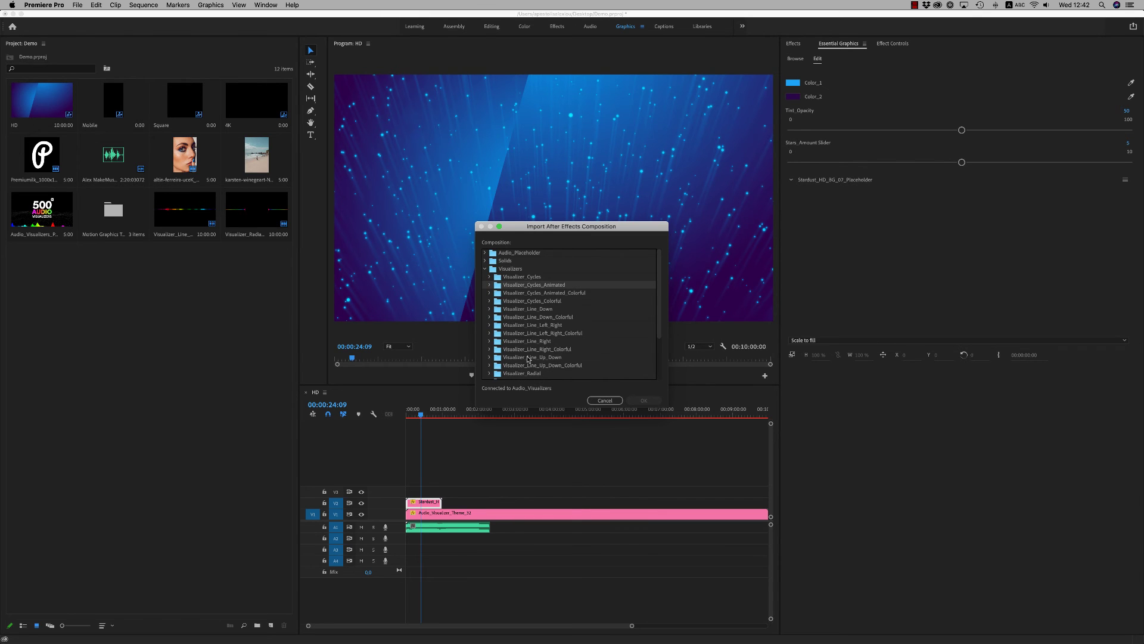
left_click(490, 286)
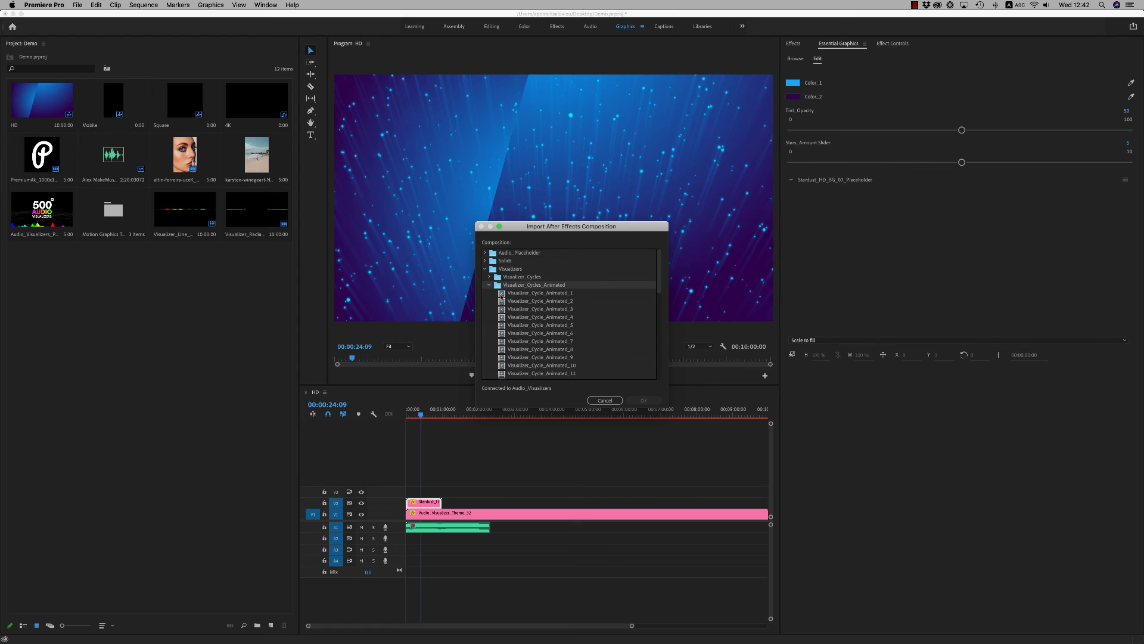
Step: Import the Visualizer_Cycle_Animated_5 composition as a linked item
left_click(552, 326)
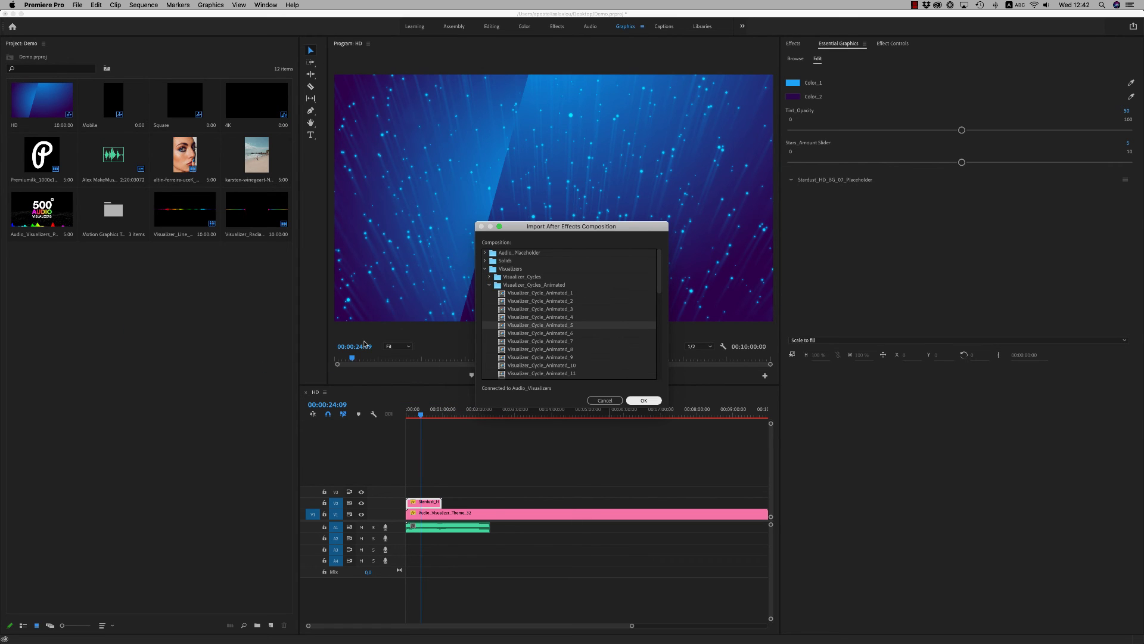
left_click(644, 399)
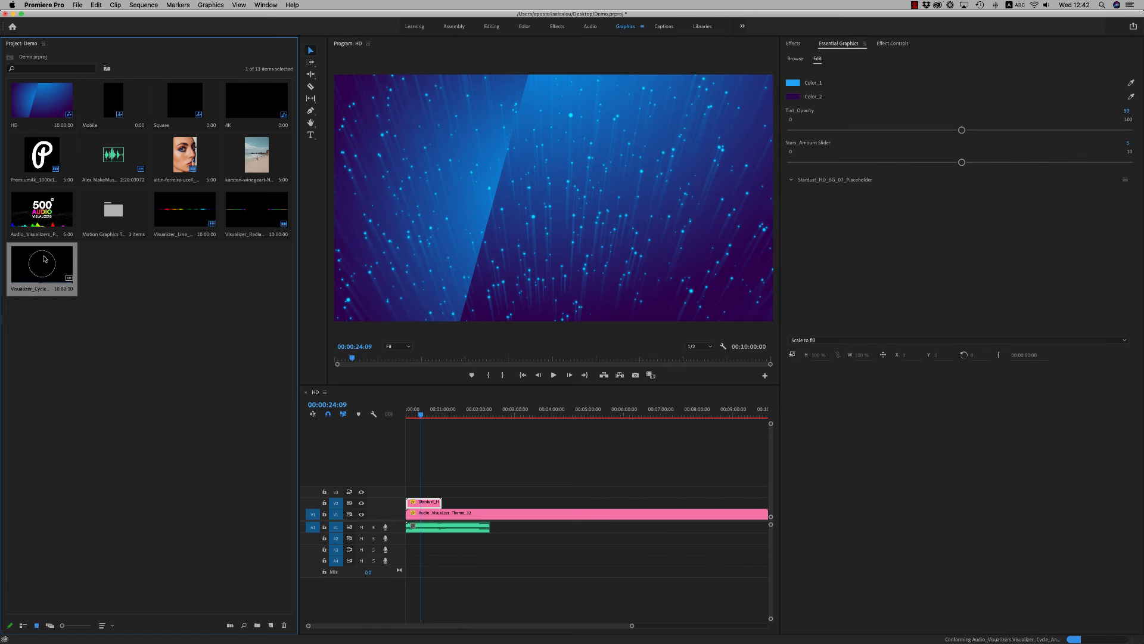
Step: Place the circular visualizer on a new top track above the Stardust background and play it
left_click_drag(44, 260, 412, 492)
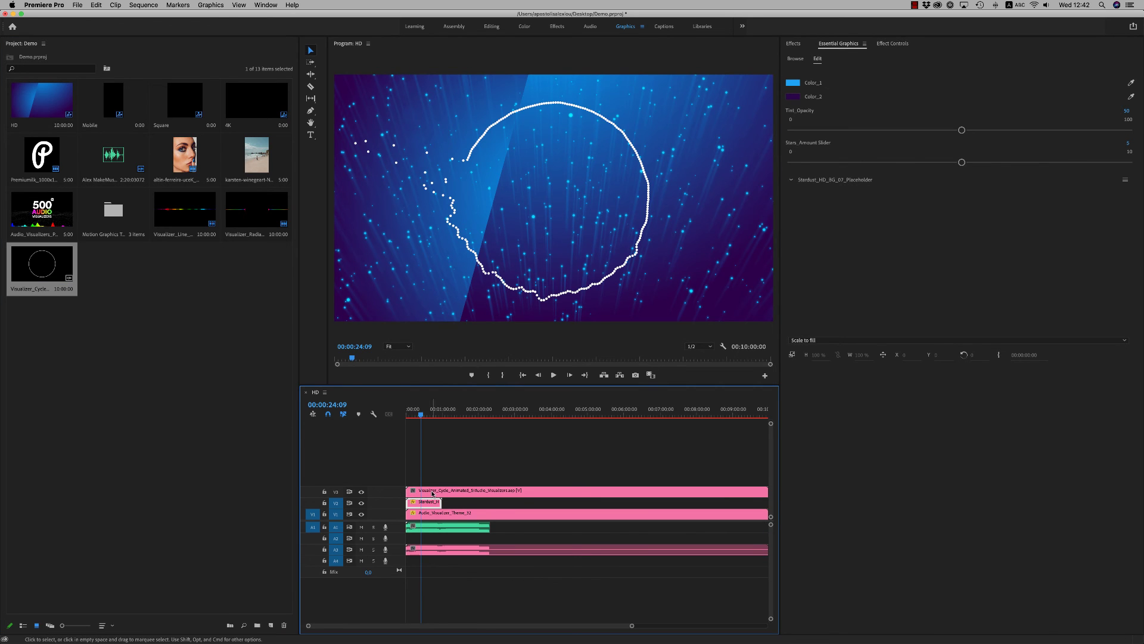
left_click(433, 493)
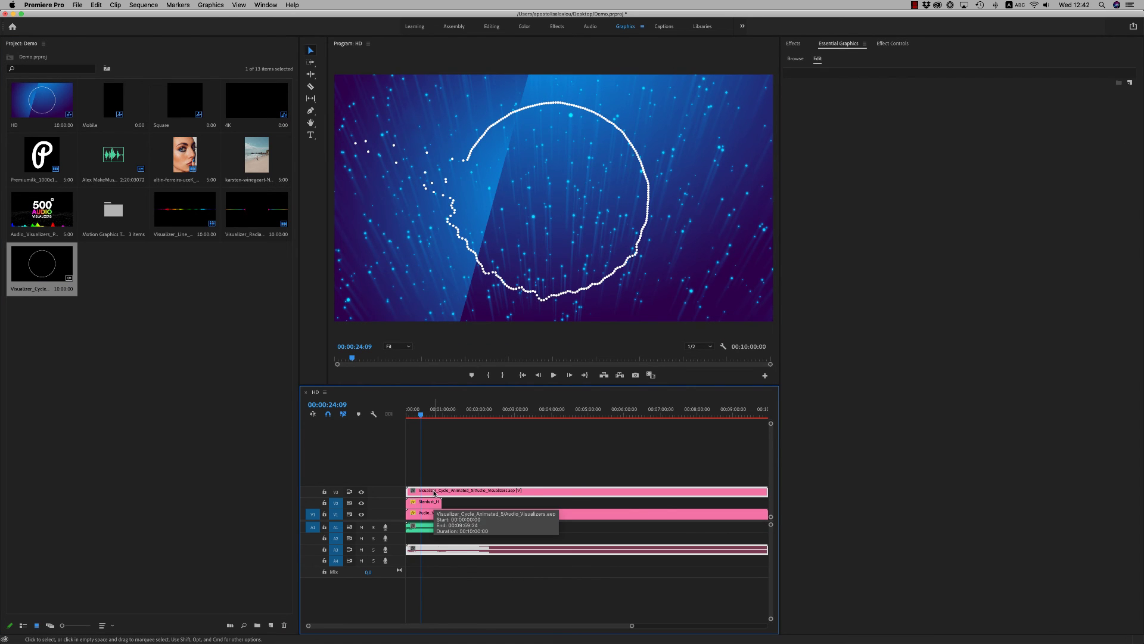
key("space")
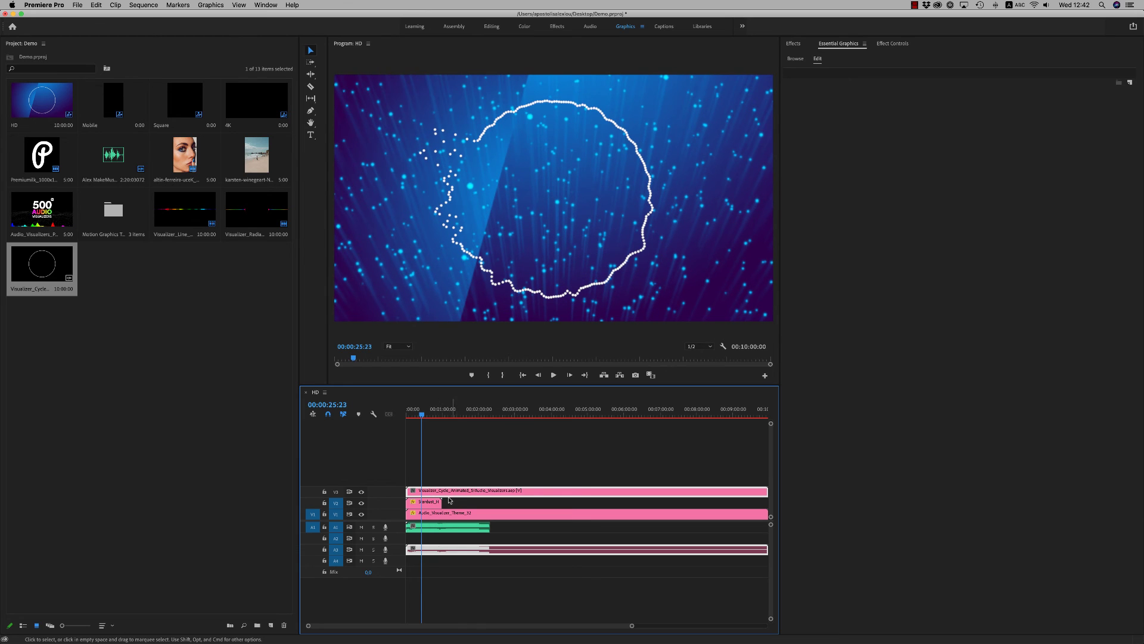
Step: Bring up the context options for the imported visualizer project item
right_click(443, 494)
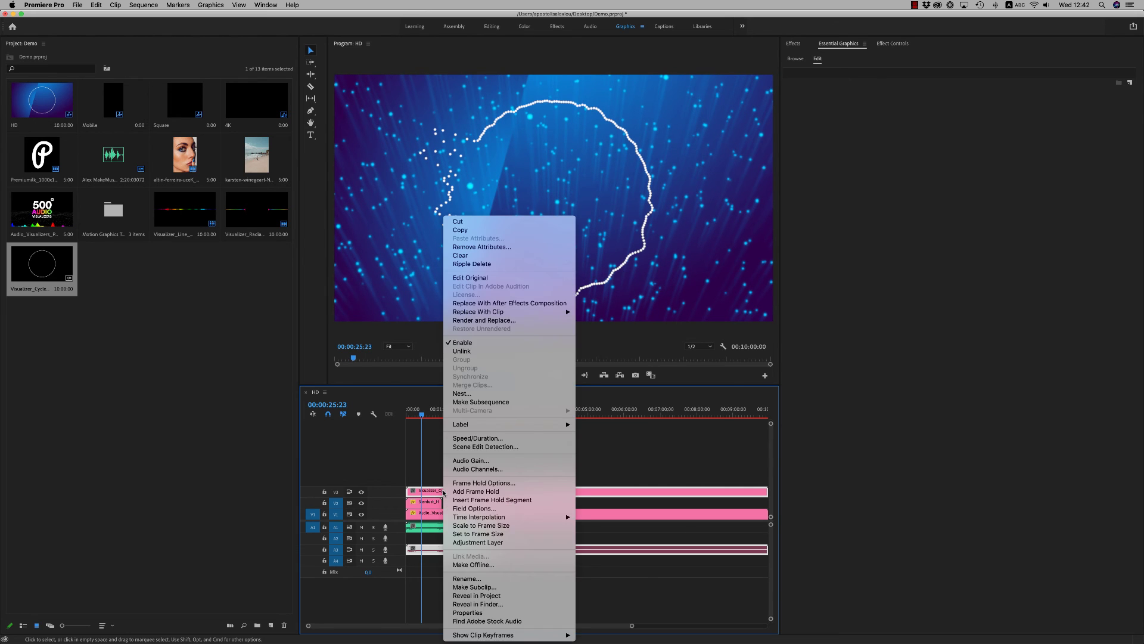
left_click(42, 264)
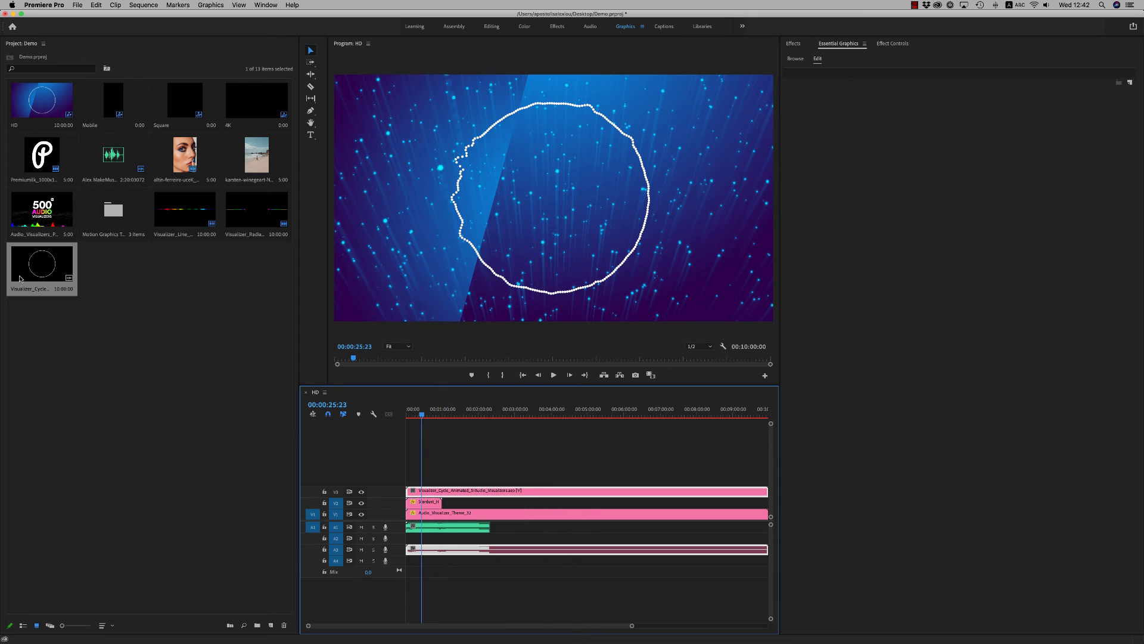
right_click(41, 265)
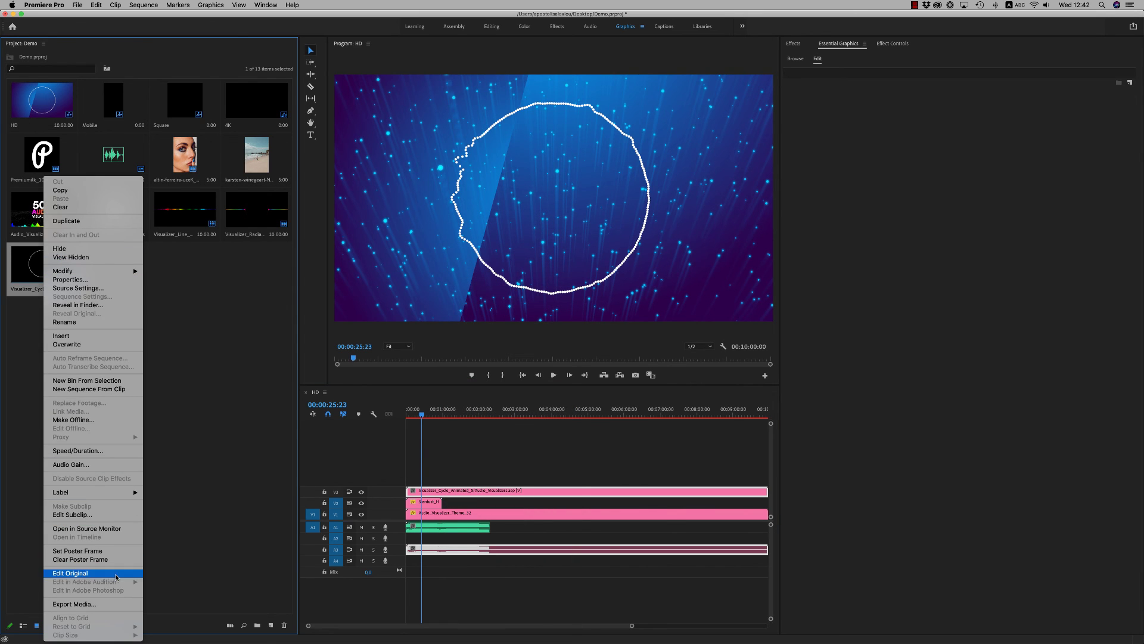
Step: Check the Audio_Placeholder composition in the visualizer's original After Effects project, then return to Premiere
left_click(70, 572)
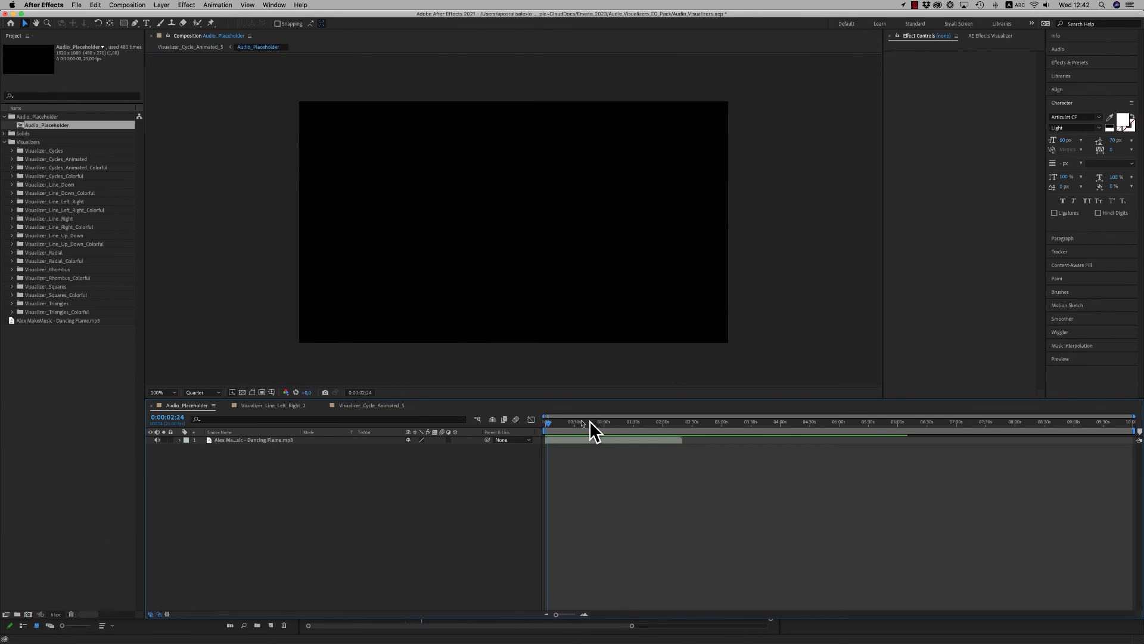
left_click_drag(555, 422, 544, 422)
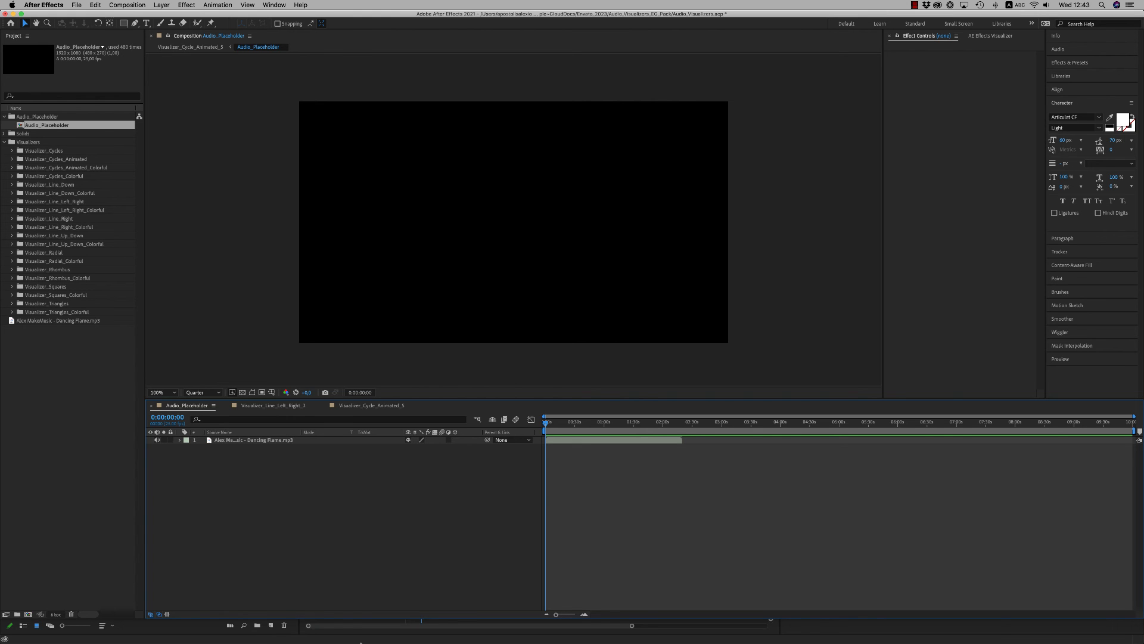
mouse_move(362, 640)
left_click(384, 632)
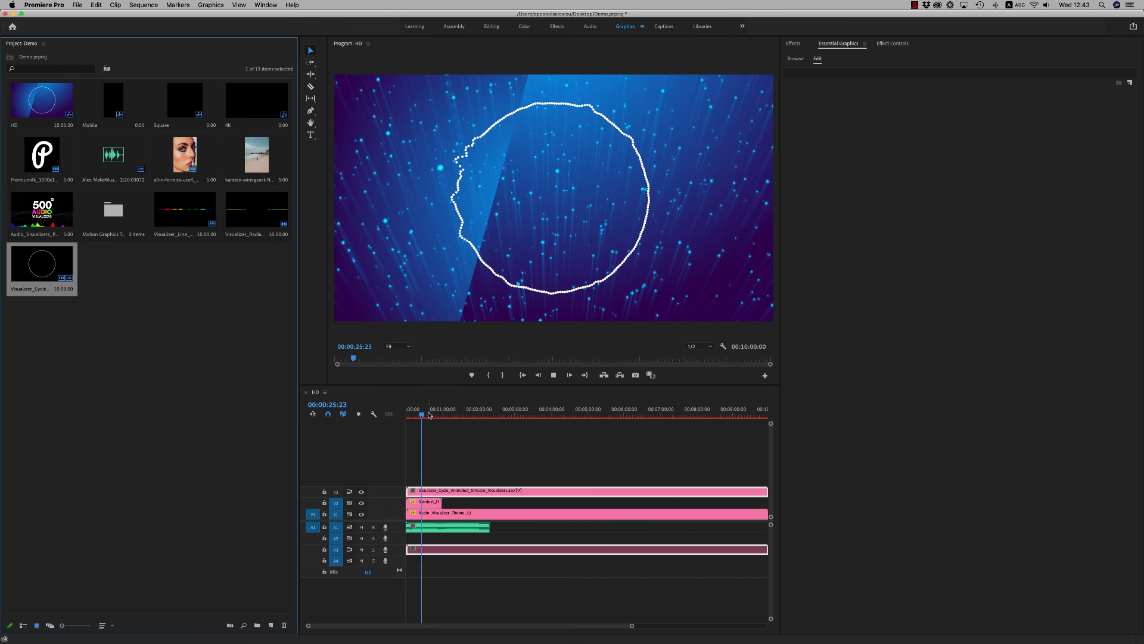
Step: Preview the visualizer reacting to the music, then delete the visualizer clip and its audio
key("space")
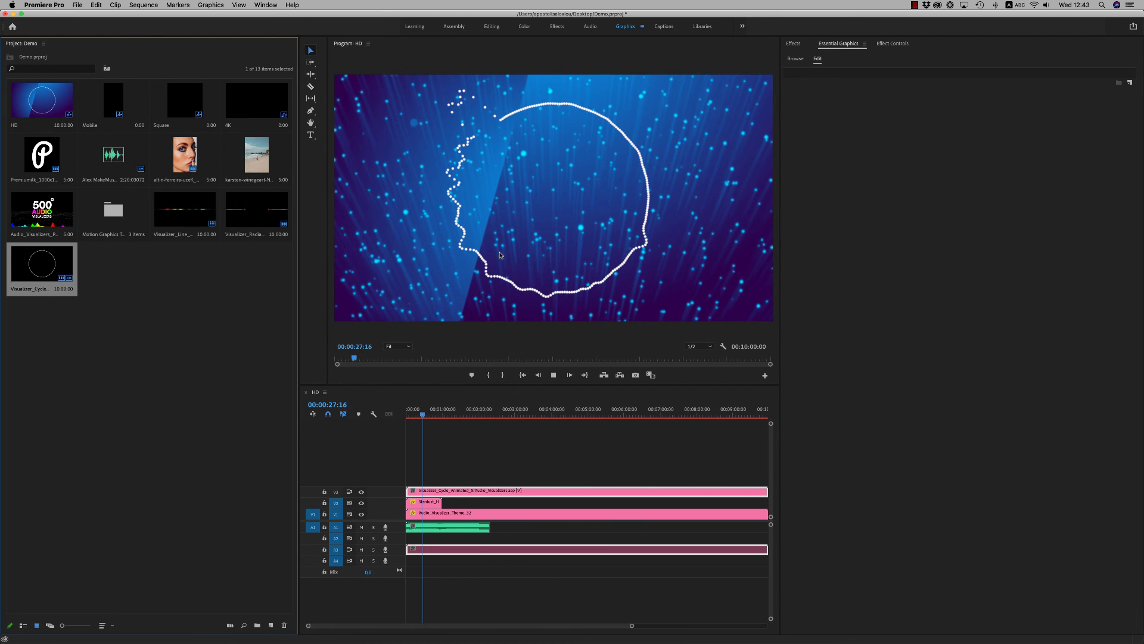
key("space")
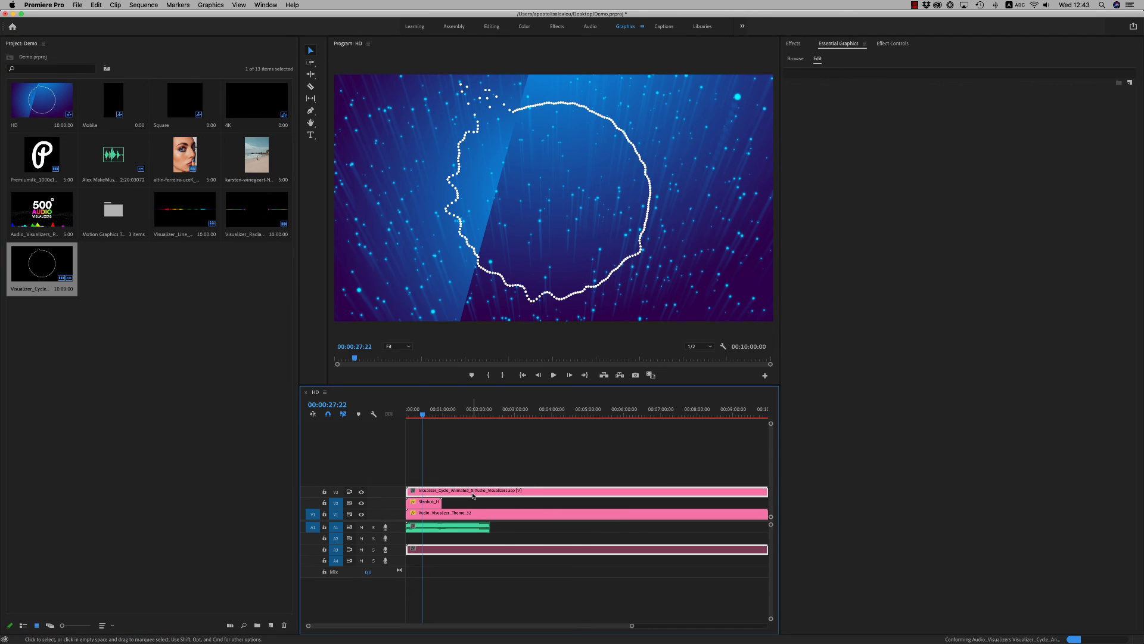
key("Delete")
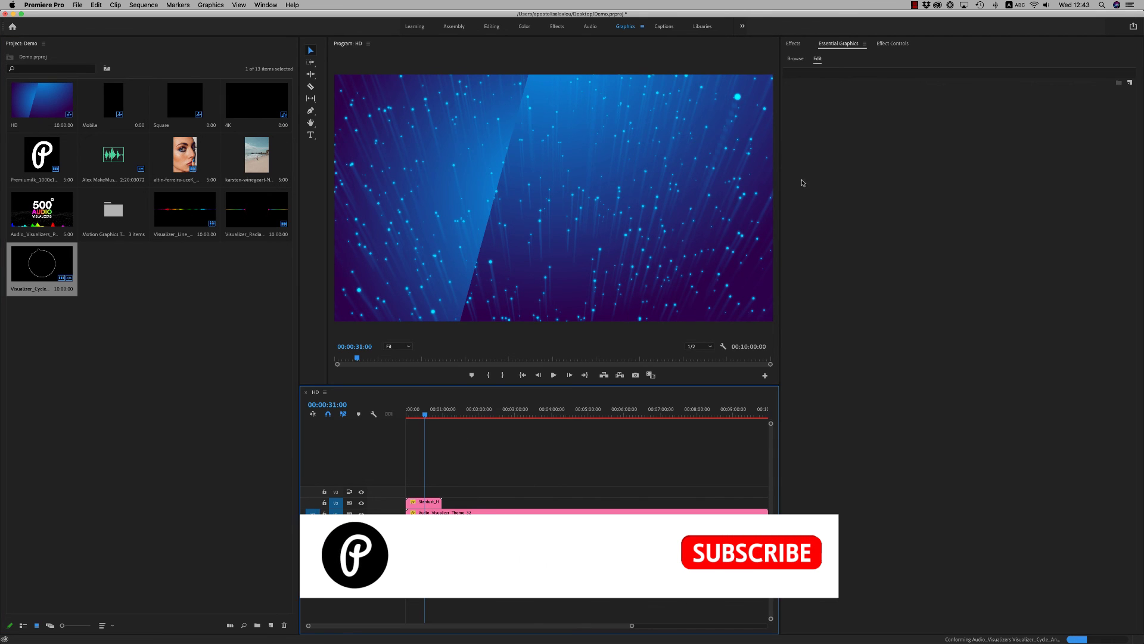
Step: Show the Browse templates list and select the audio visualizers pack project item
left_click(794, 58)
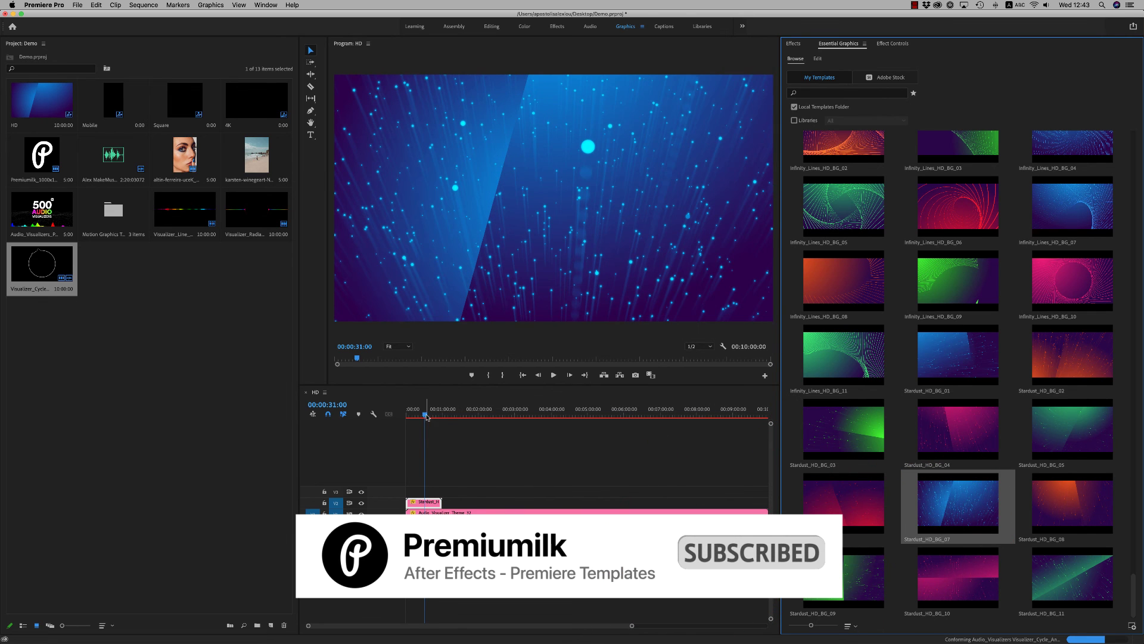
left_click(47, 219)
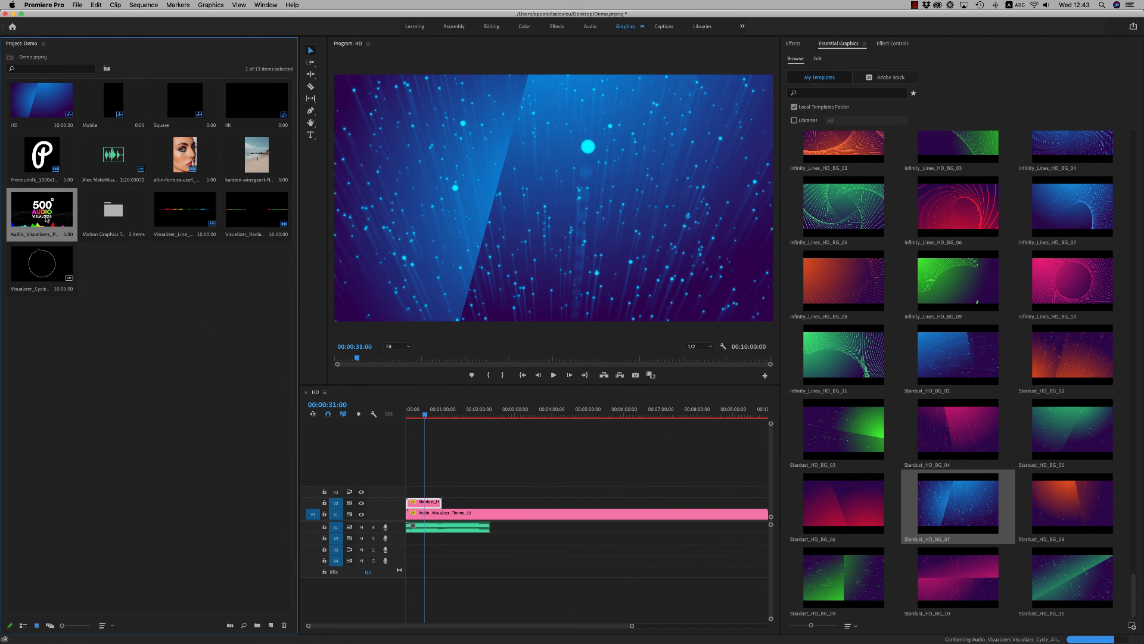